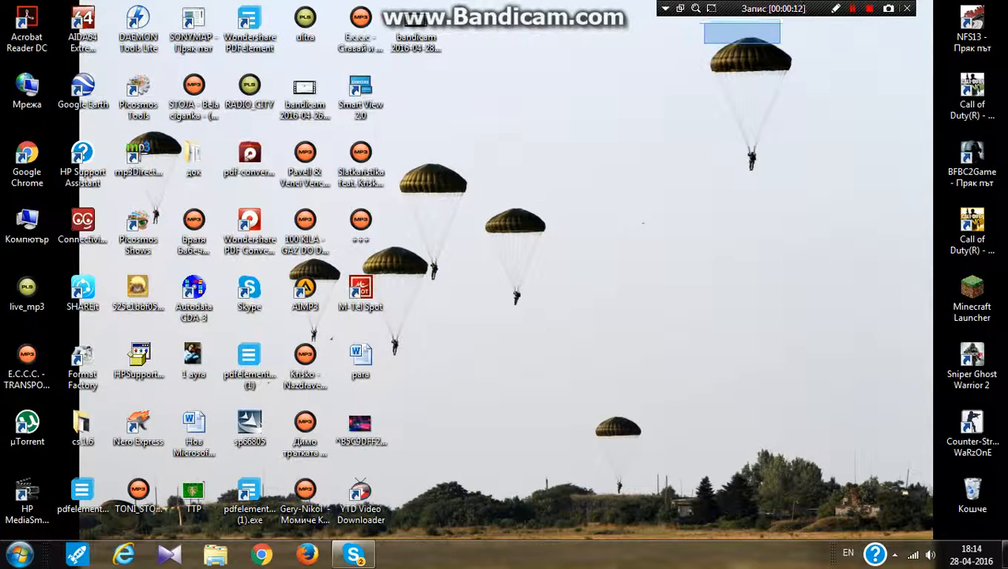
Open the web browser and go to server.pro
drag(787, 54, 549, 531)
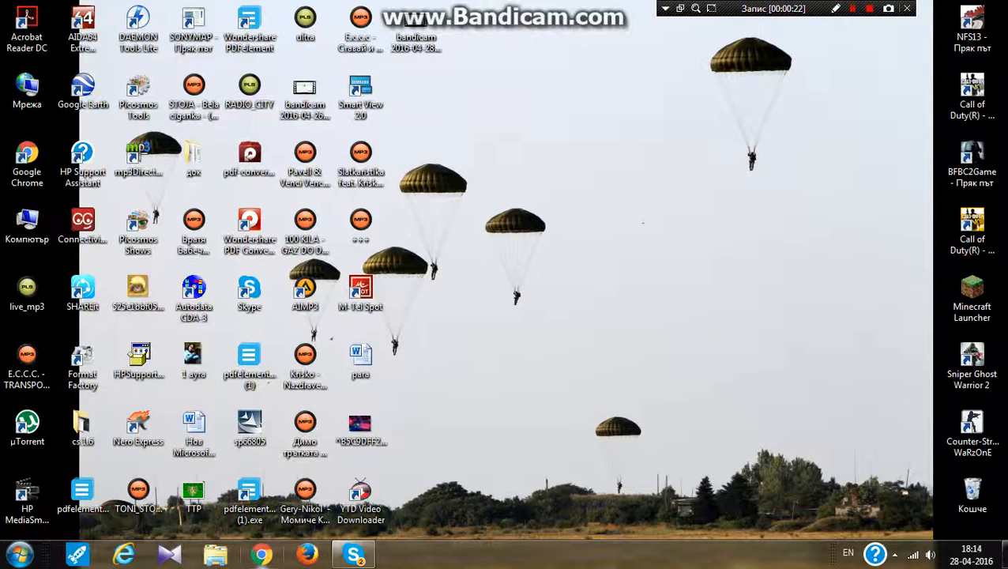
click(260, 553)
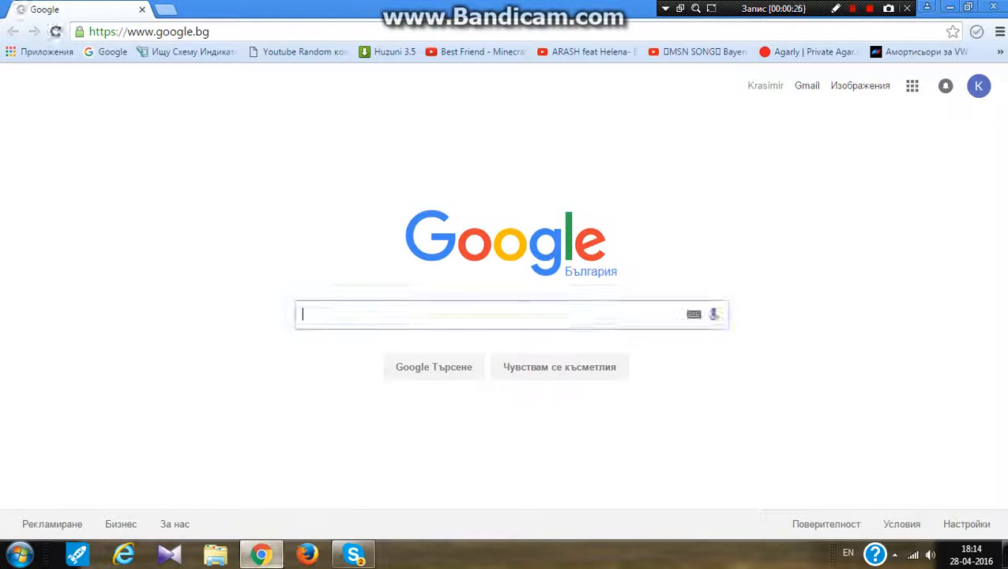
key(ctrl+l)
key(BackSpace)
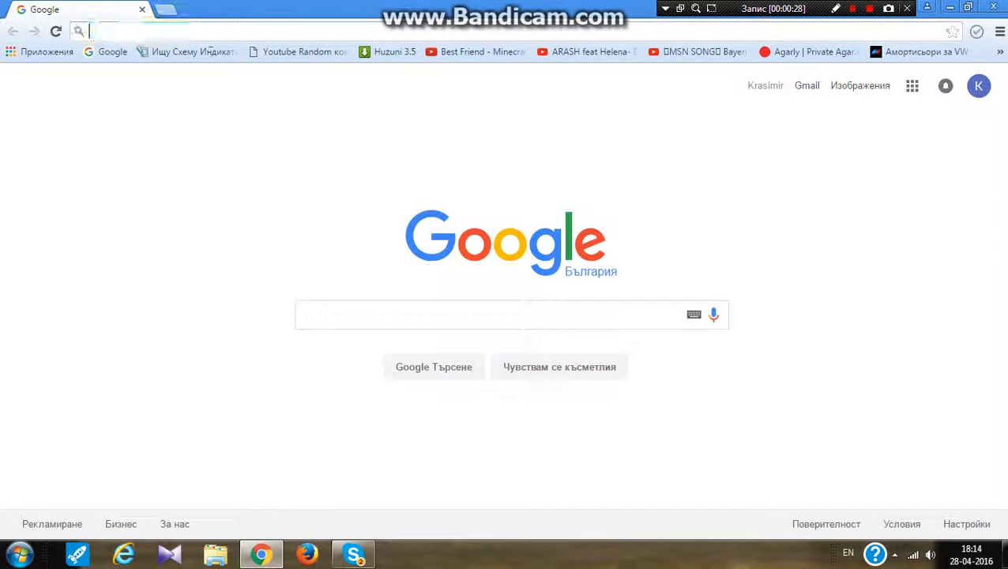
text(server.pro)
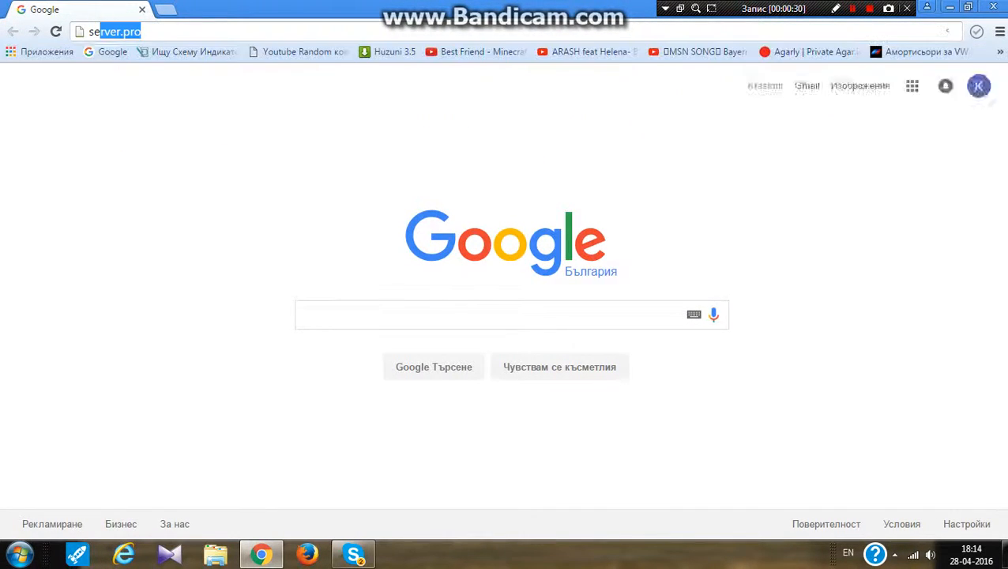
key(Return)
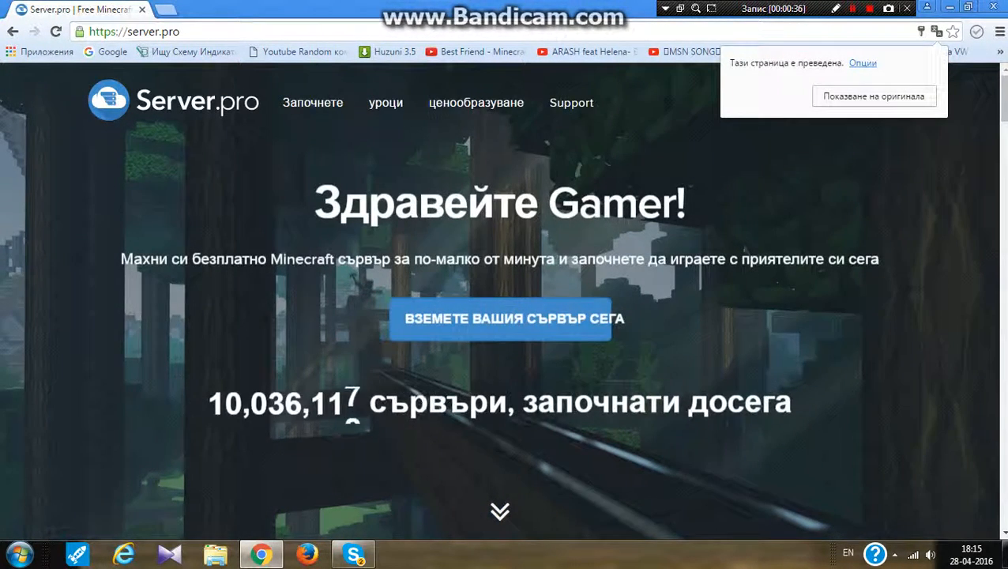
Show the site's original language and log in to Server.pro with the Facebook account
click(833, 97)
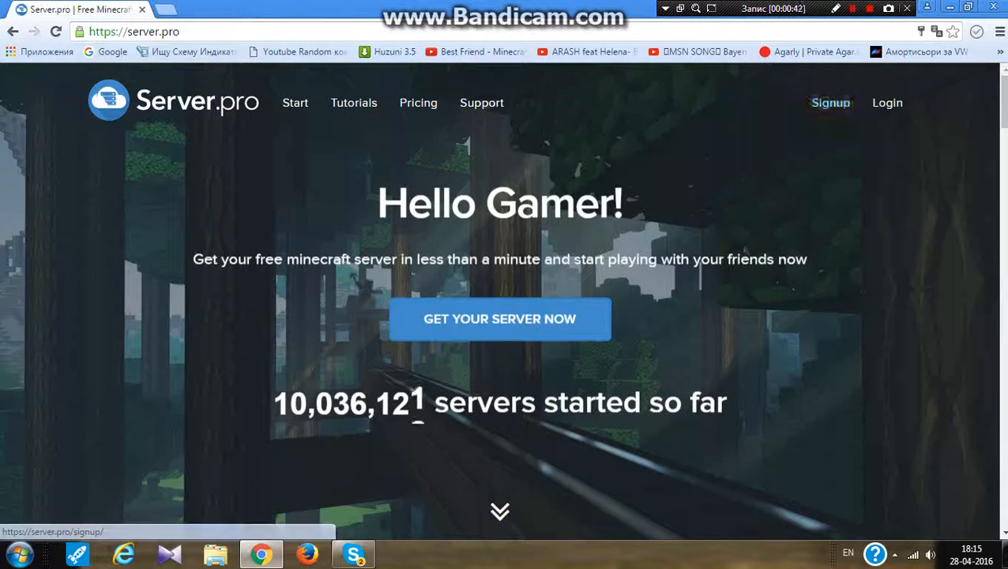
click(888, 102)
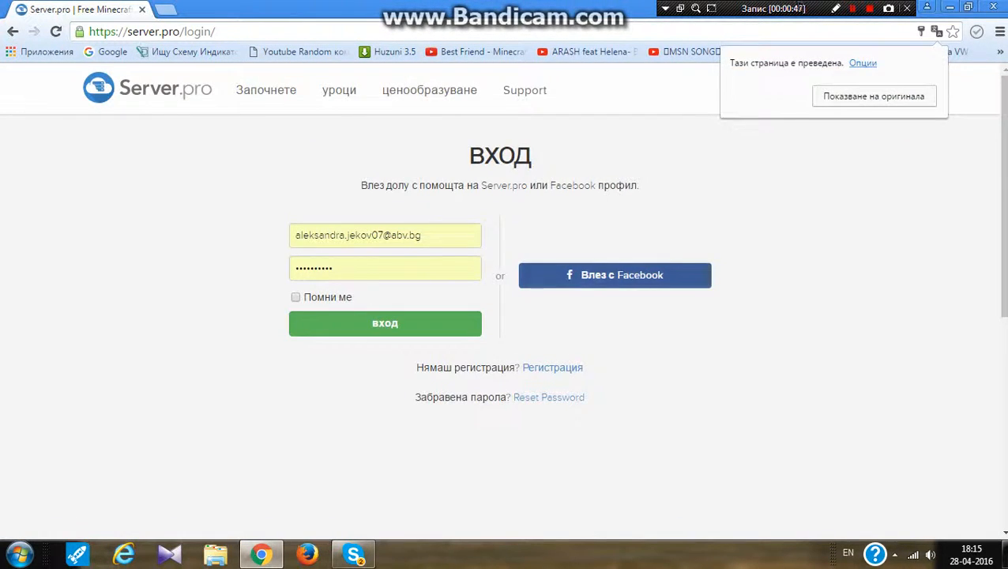
click(615, 275)
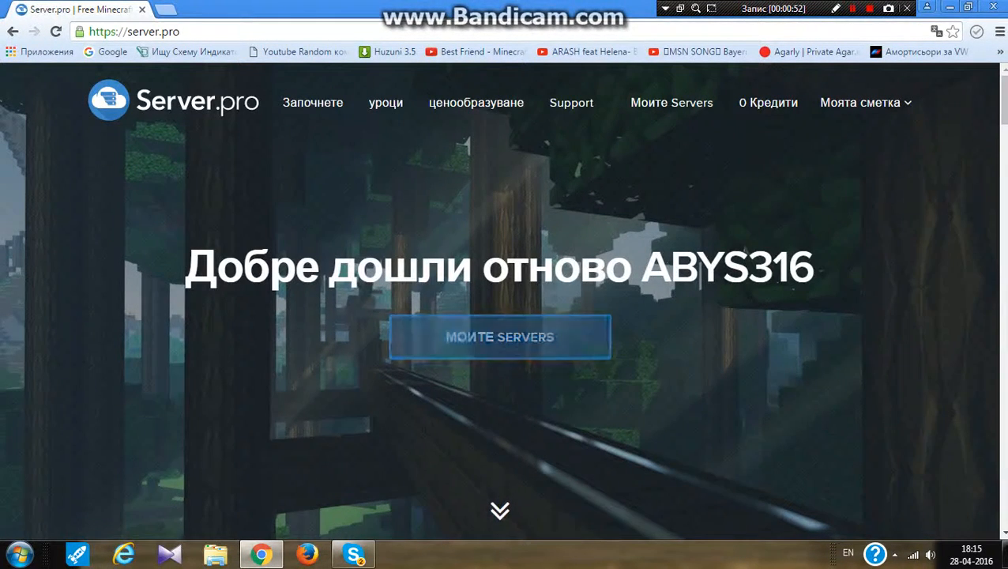
Open My Servers and start creating a new Minecraft server
click(499, 337)
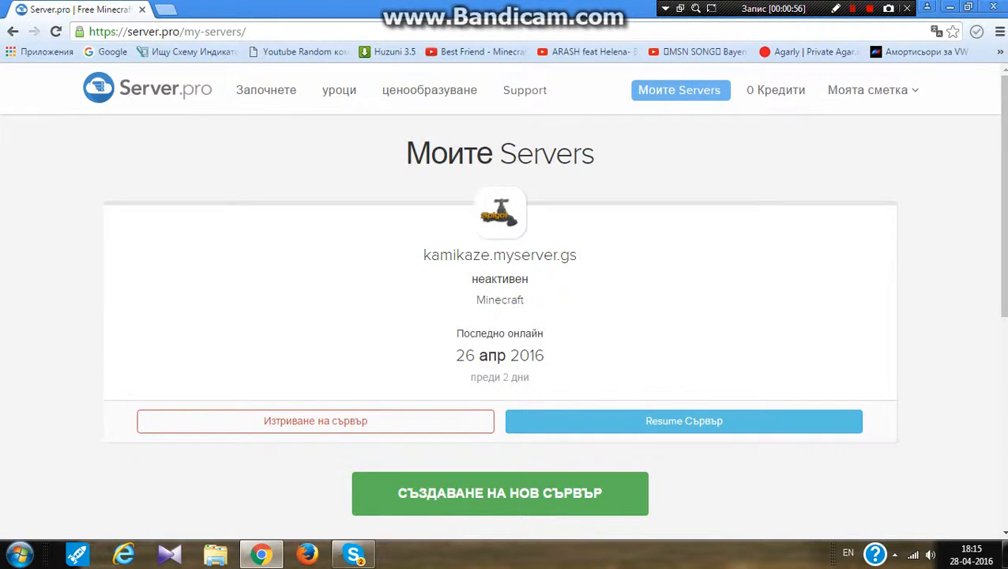
click(500, 493)
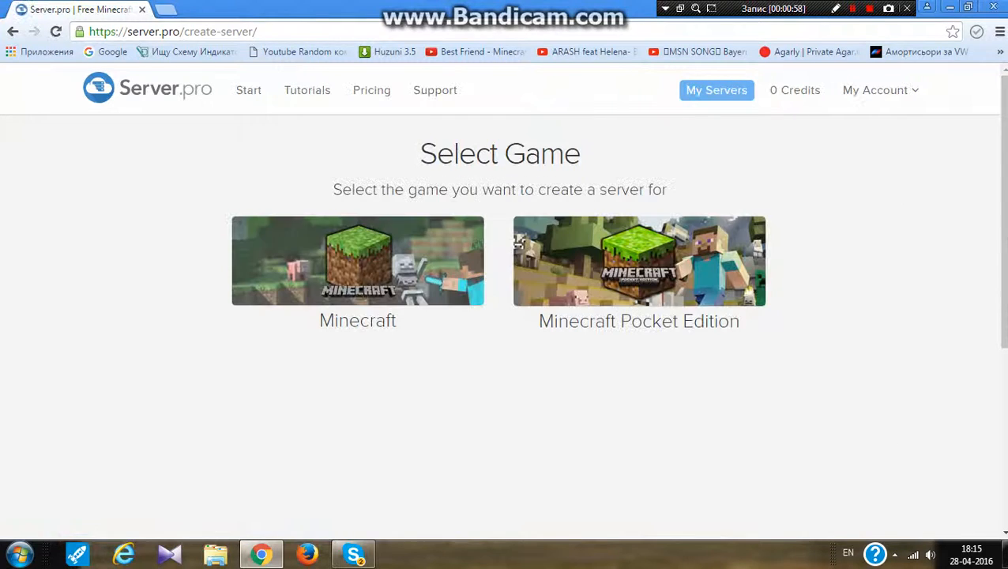
drag(404, 155, 437, 155)
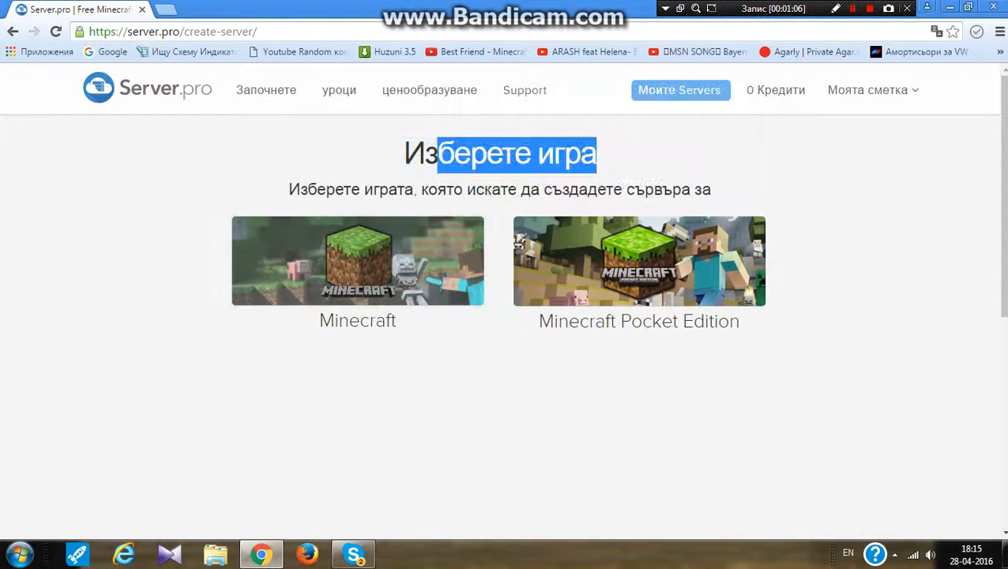
click(357, 261)
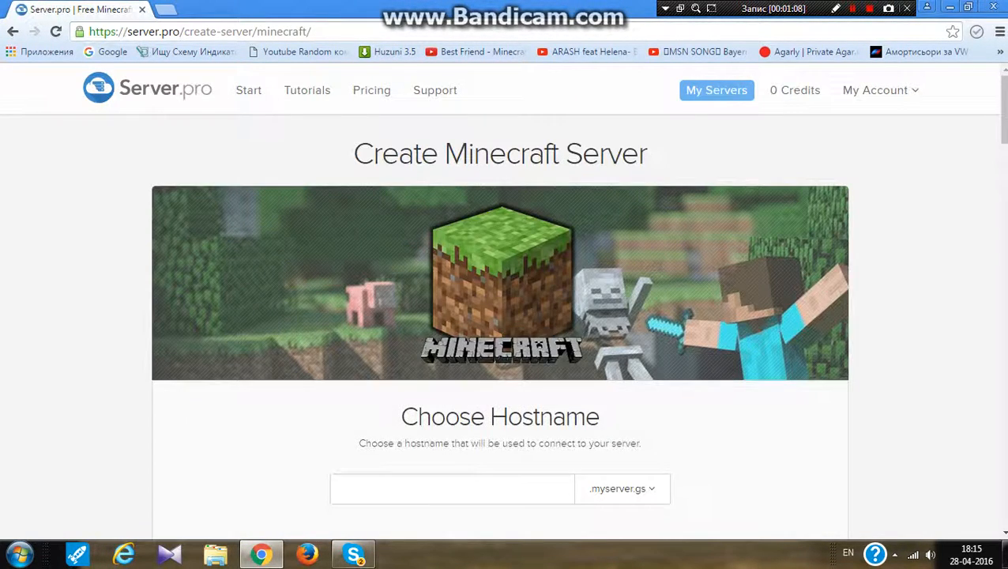
Enter endelMC as the new server's hostname
scroll(500, 316, down, 2)
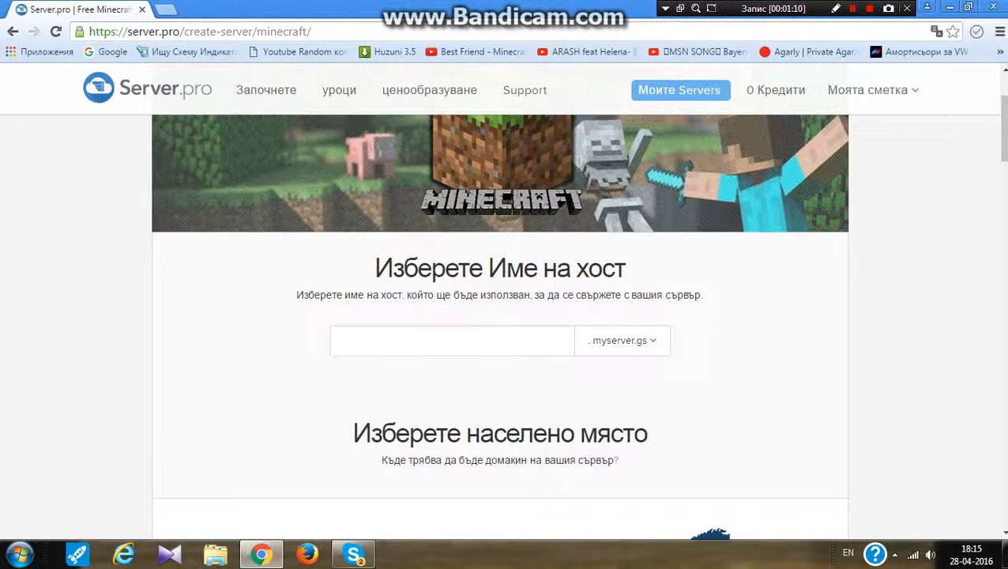
click(343, 340)
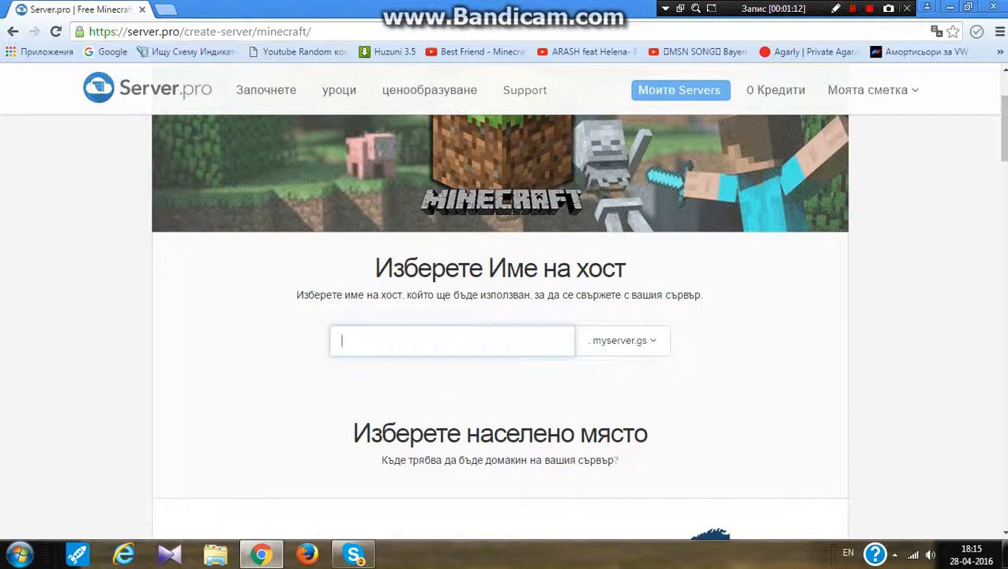
text(en)
text(del)
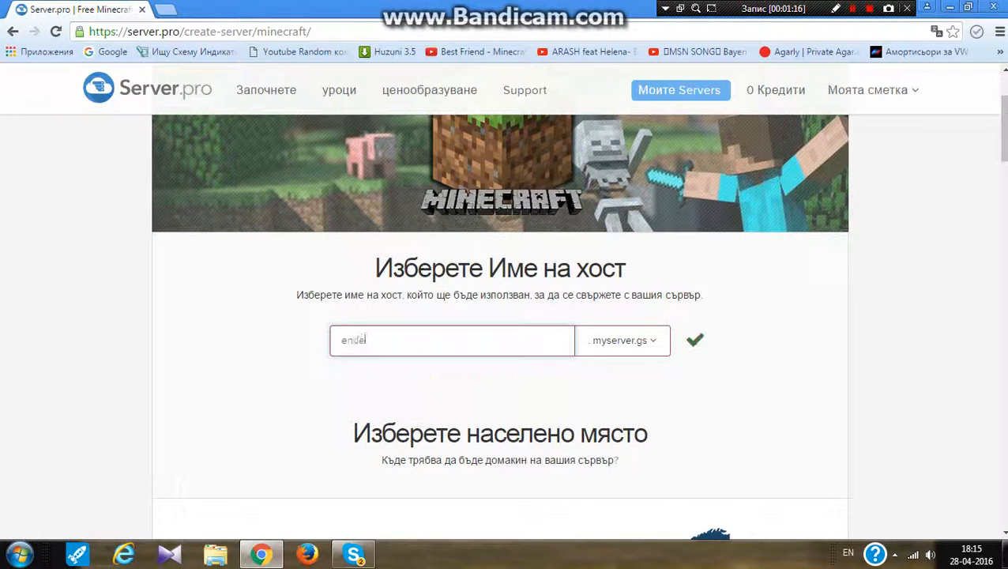
text(MV)
key(BackSpace)
text(C)
Try to pick a server type on the free plan and dismiss the alert
scroll(500, 316, down, 6)
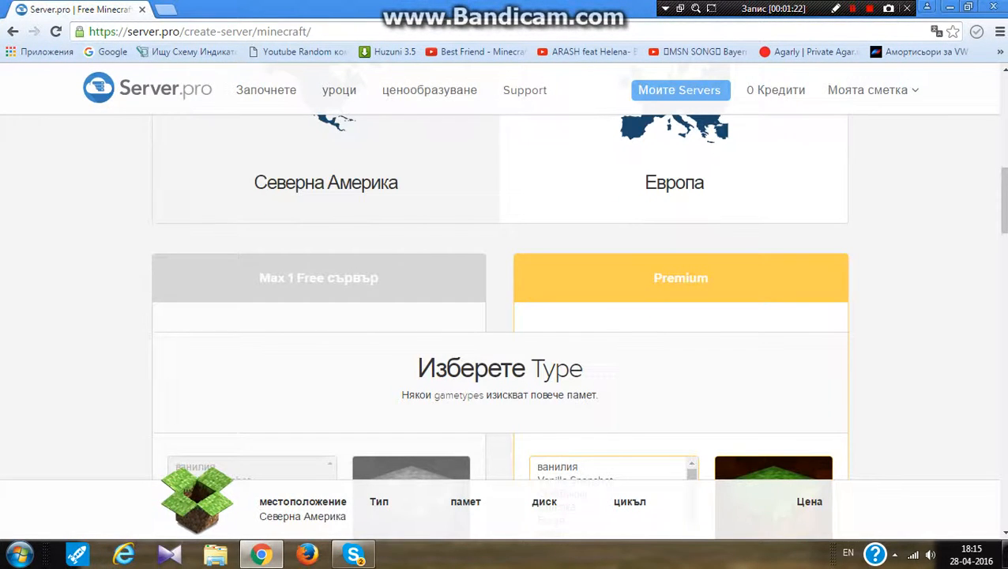
scroll(499, 316, down, 4)
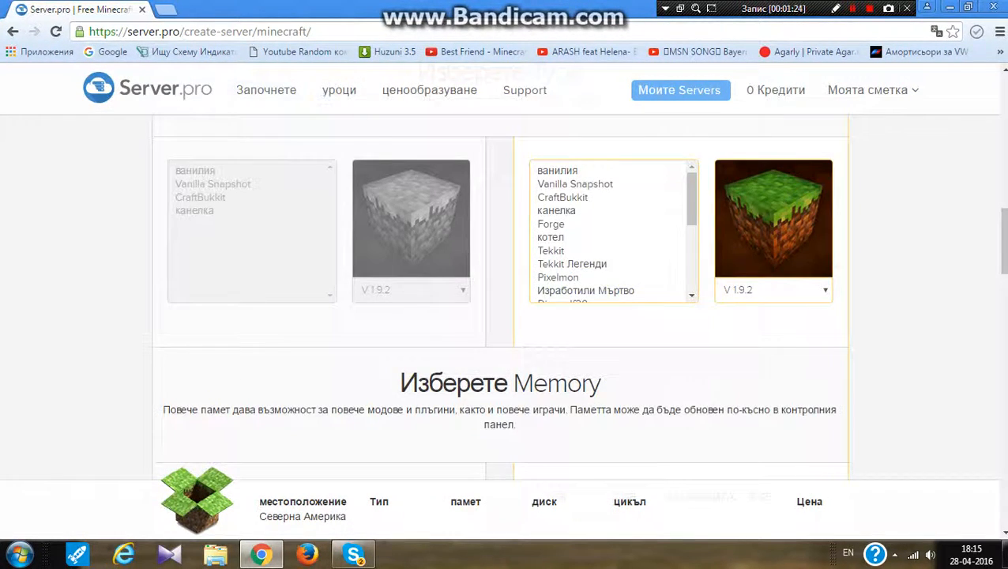
scroll(500, 316, up, 1)
scroll(500, 316, up, 4)
scroll(499, 316, down, 2)
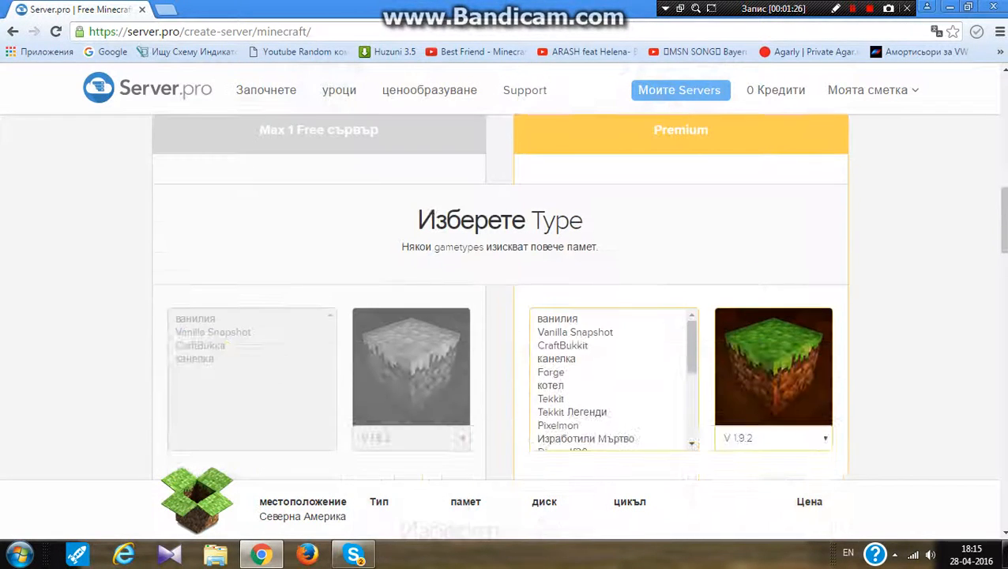
scroll(499, 316, up, 3)
scroll(500, 316, down, 4)
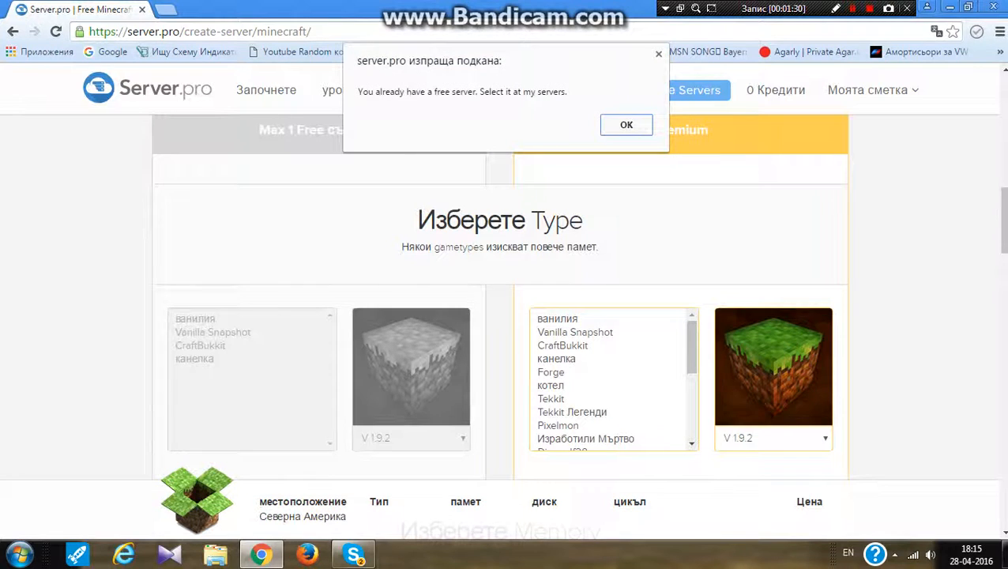
key(Return)
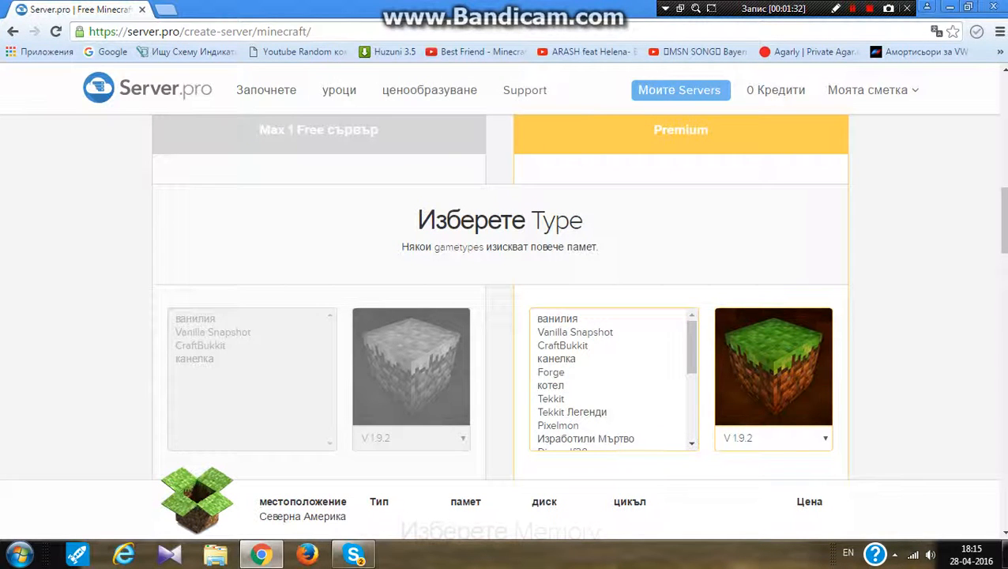
Try to select 0.5 GB memory for the free server and dismiss the alert
drag(512, 221, 588, 225)
scroll(588, 224, down, 5)
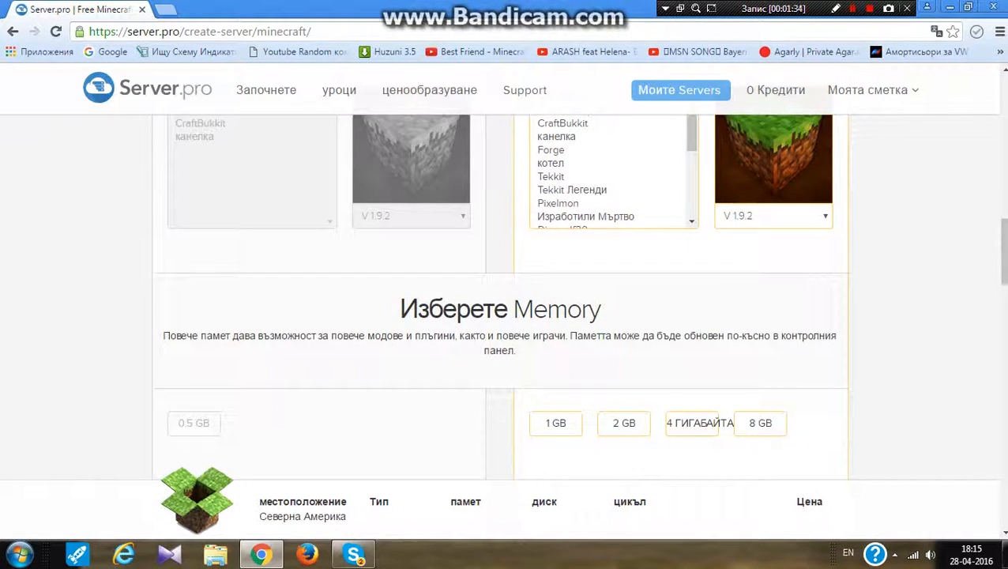
scroll(499, 300, up, 2)
scroll(500, 300, down, 5)
scroll(499, 300, up, 2)
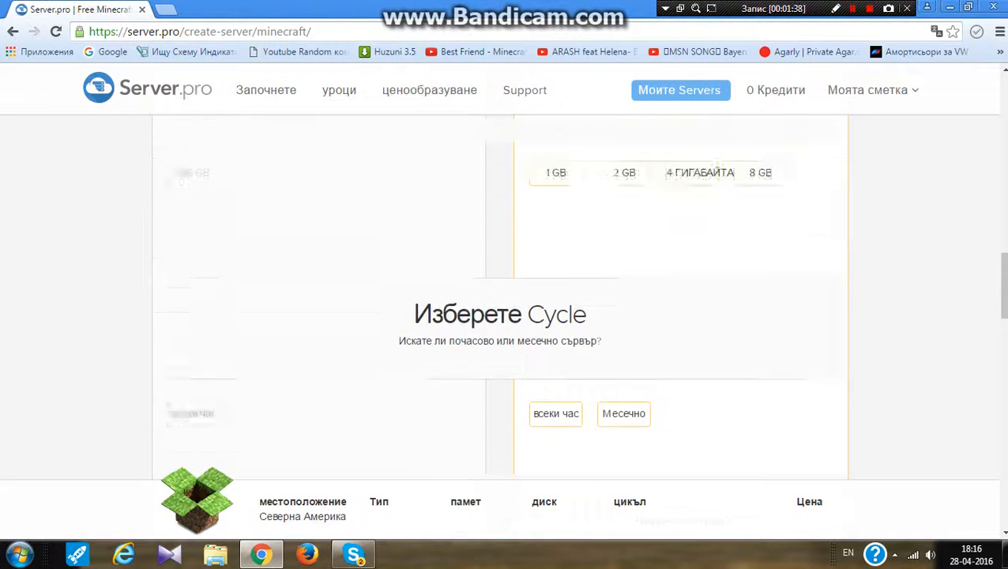
click(194, 201)
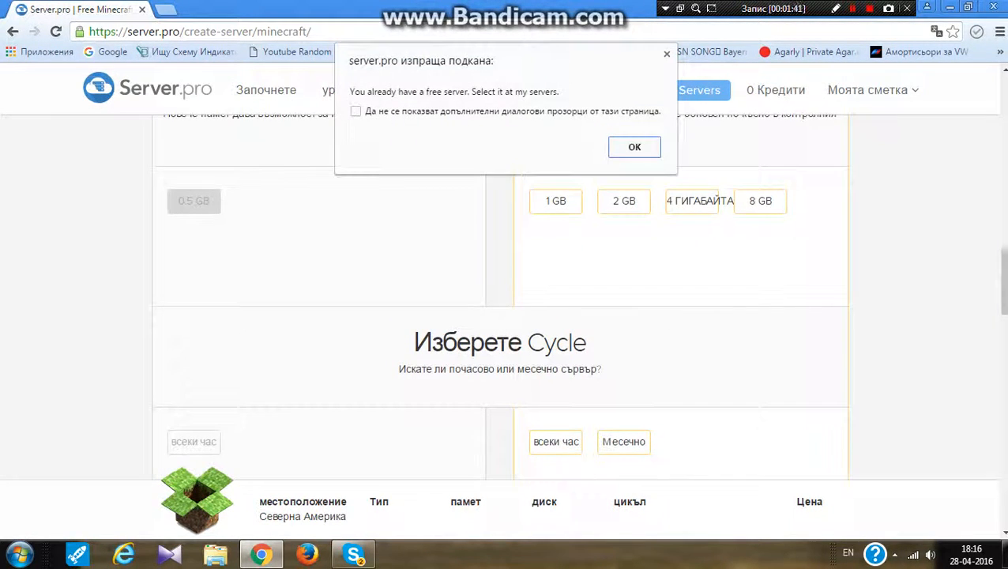
key(Return)
Review the features included in the free and premium plans
scroll(499, 301, down, 4)
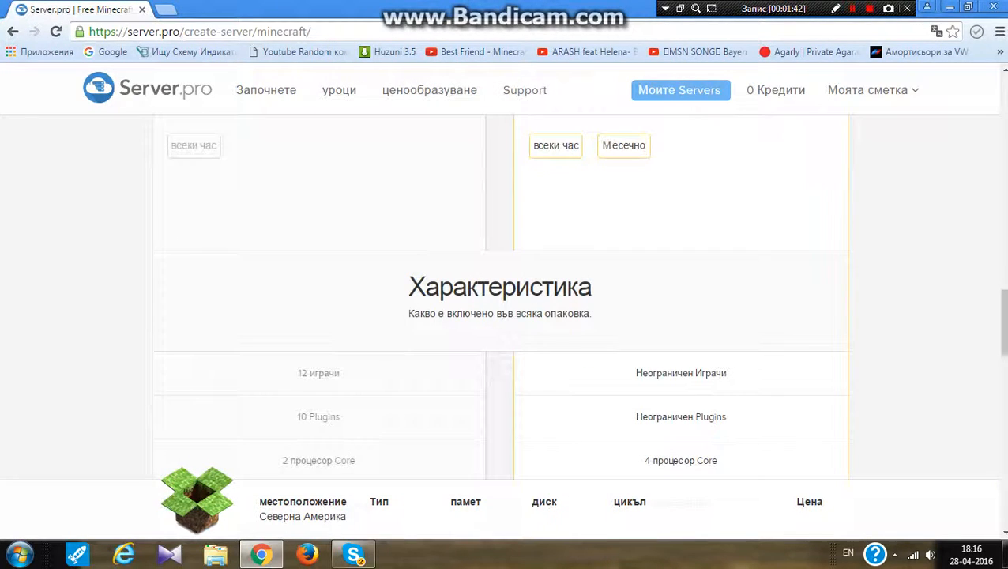
scroll(316, 301, down, 1)
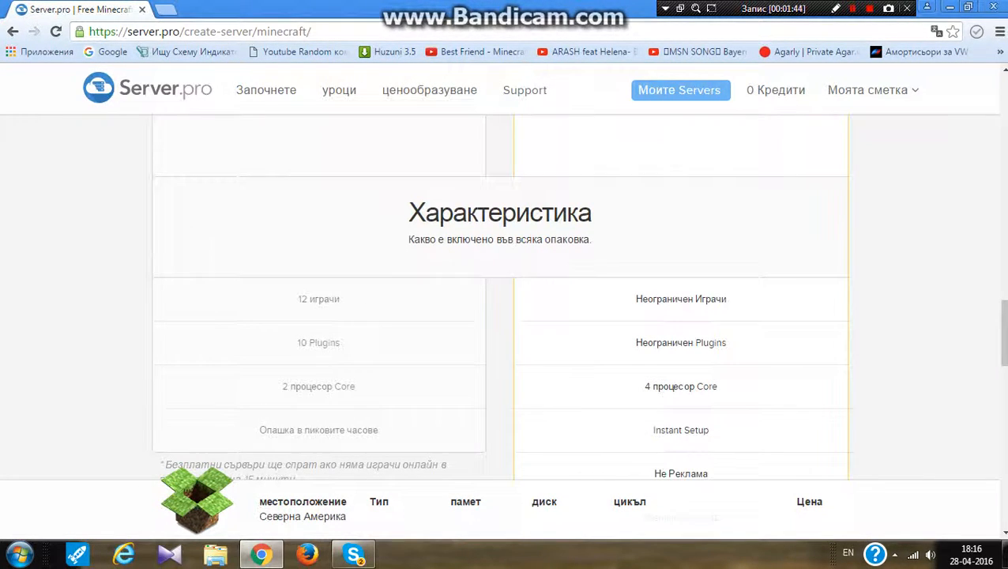
mouse_move(319, 298)
mouse_move(319, 342)
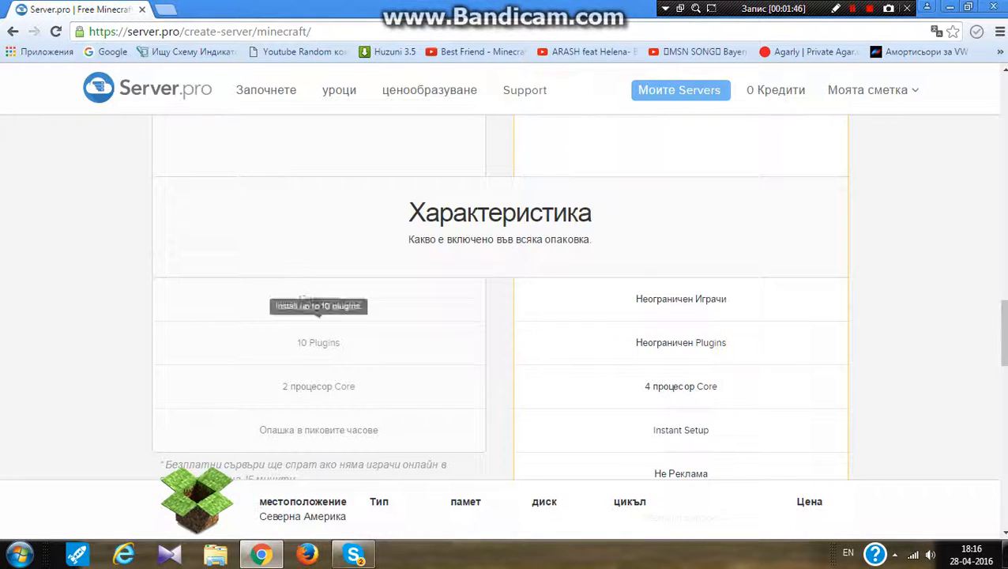
mouse_move(318, 386)
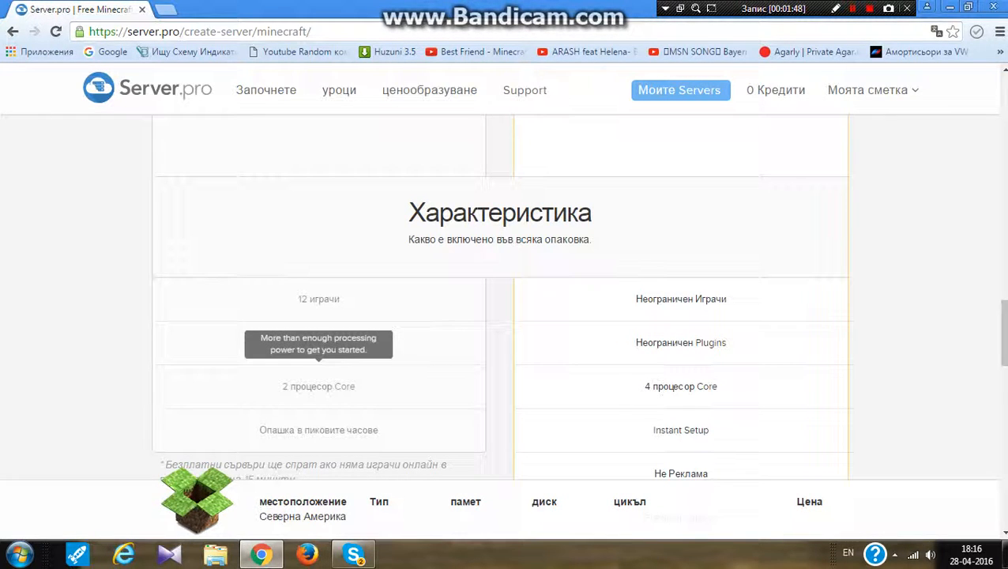
mouse_move(319, 430)
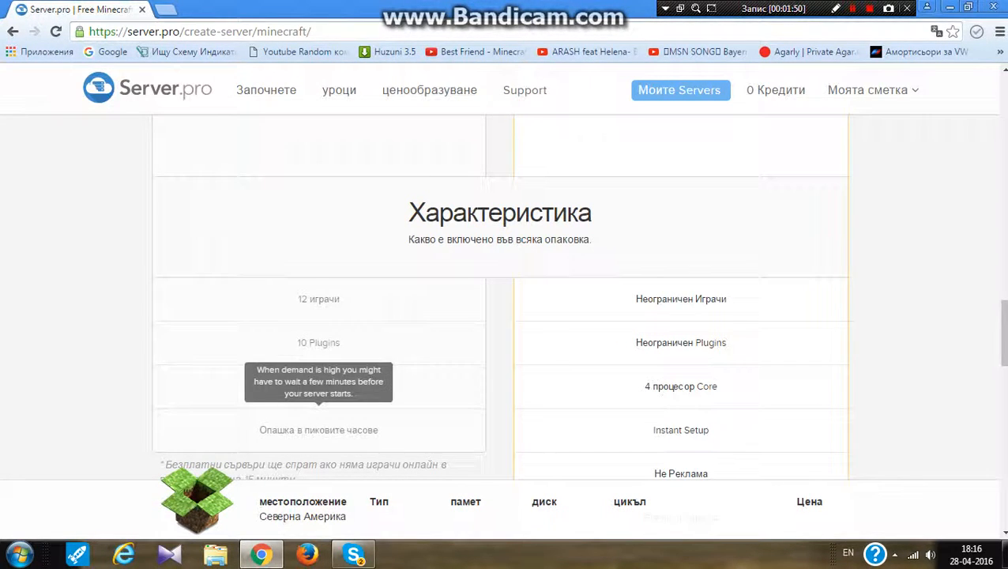
scroll(318, 430, down, 7)
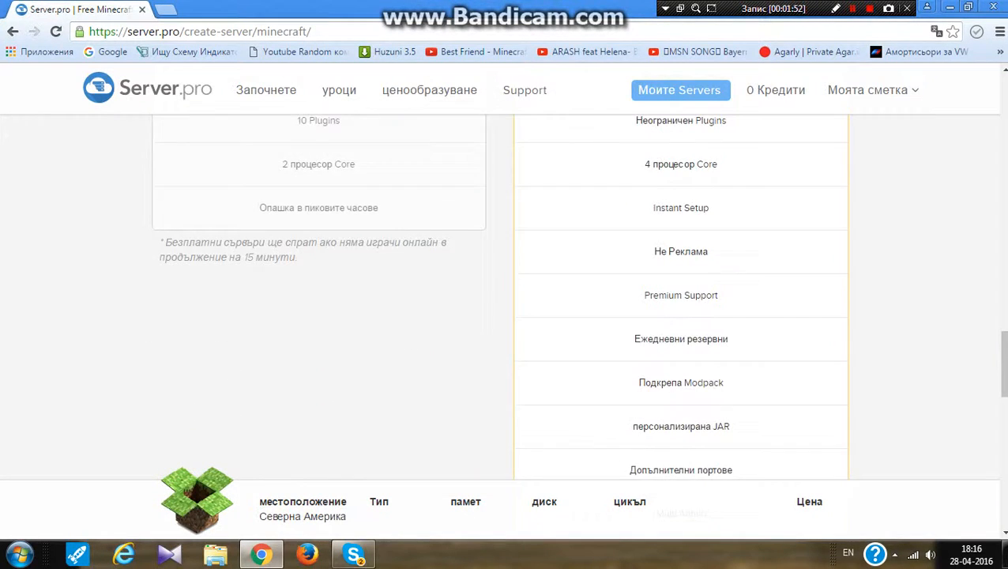
scroll(500, 316, down, 4)
drag(371, 280, 632, 280)
click(632, 281)
mouse_move(370, 281)
mouse_down()
mouse_move(631, 280)
mouse_move(371, 280)
mouse_up()
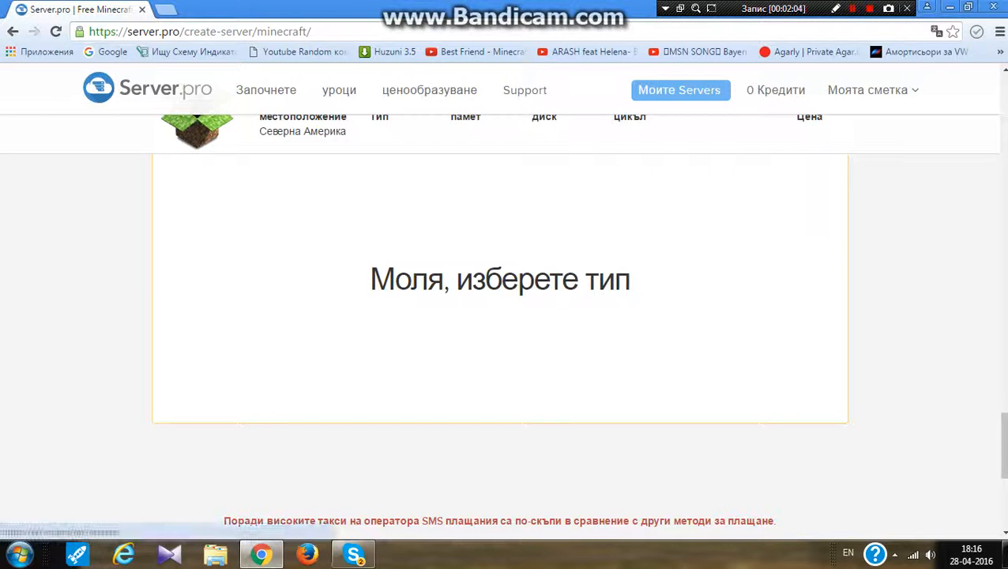
Return to My Servers and resume the kamikaze.myserver.gs server
mouse_move(682, 90)
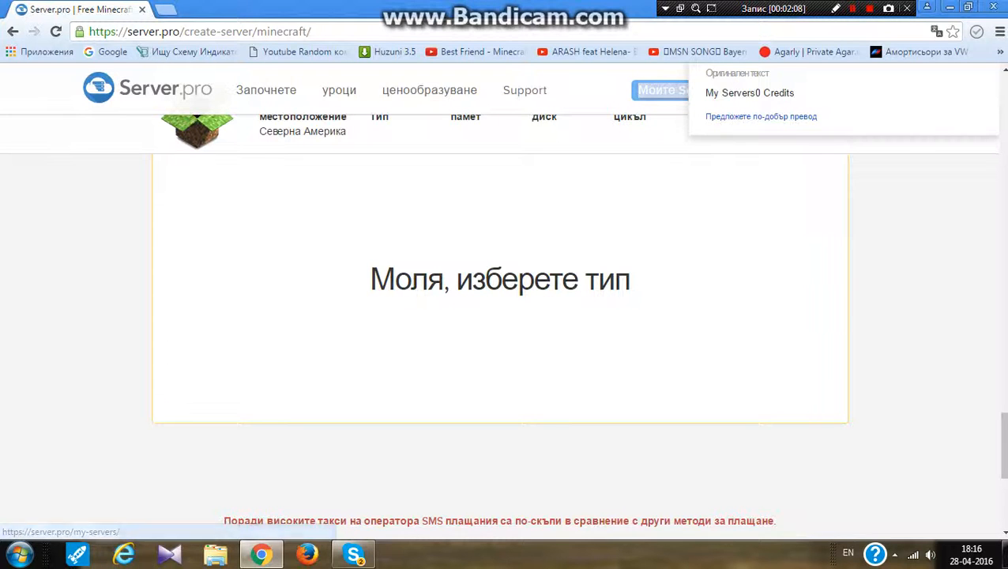
drag(631, 280, 579, 281)
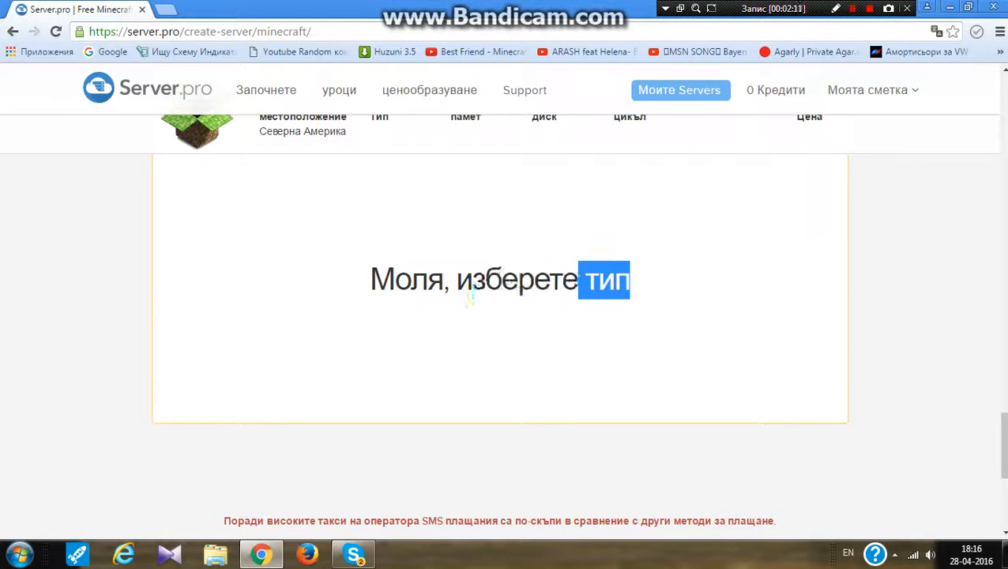
click(681, 90)
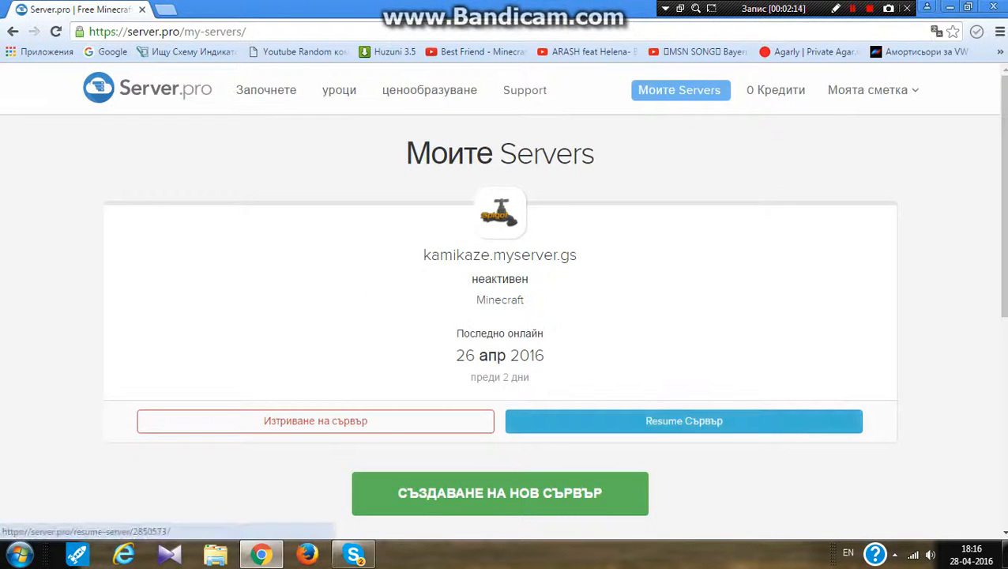
click(684, 420)
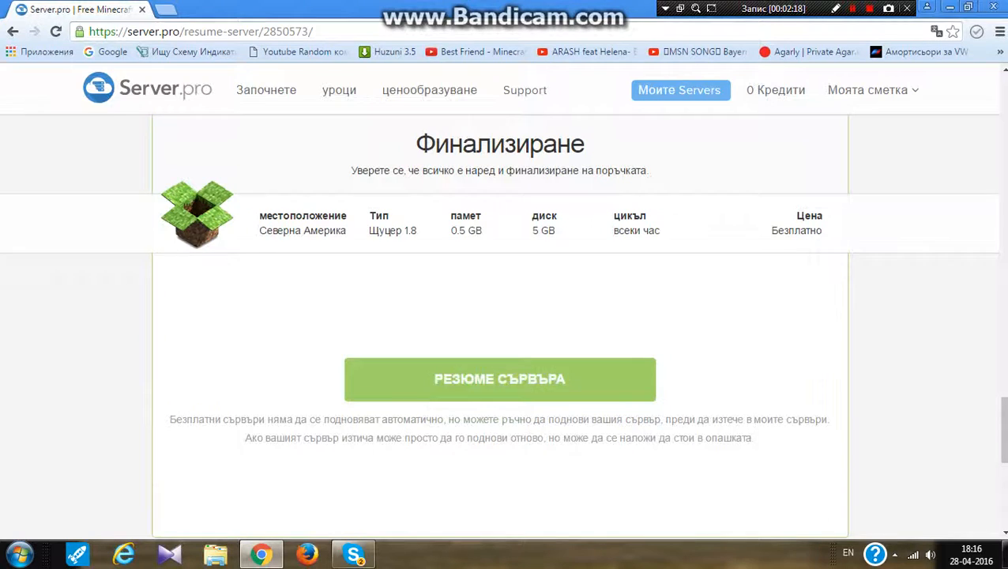
click(499, 380)
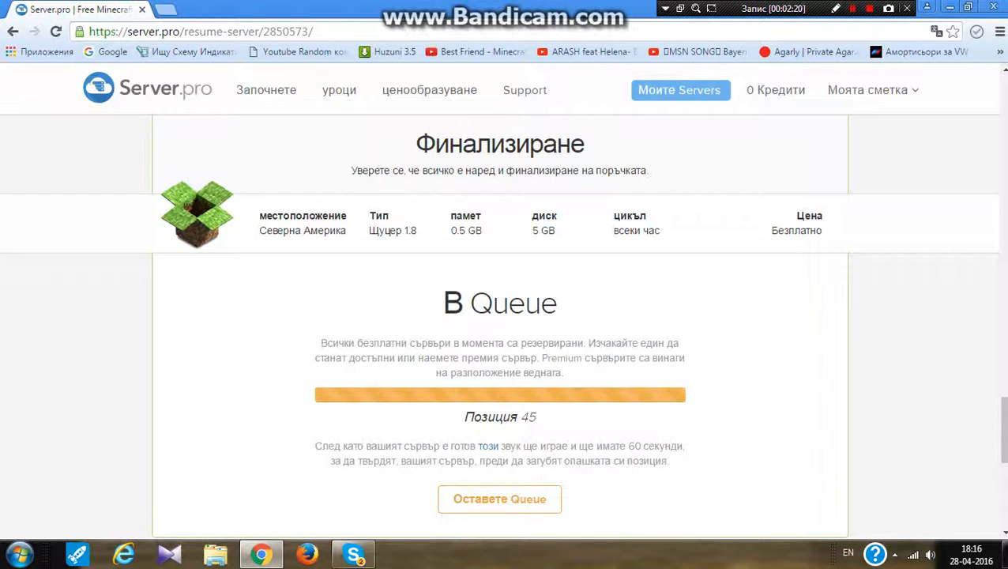
drag(464, 418, 552, 373)
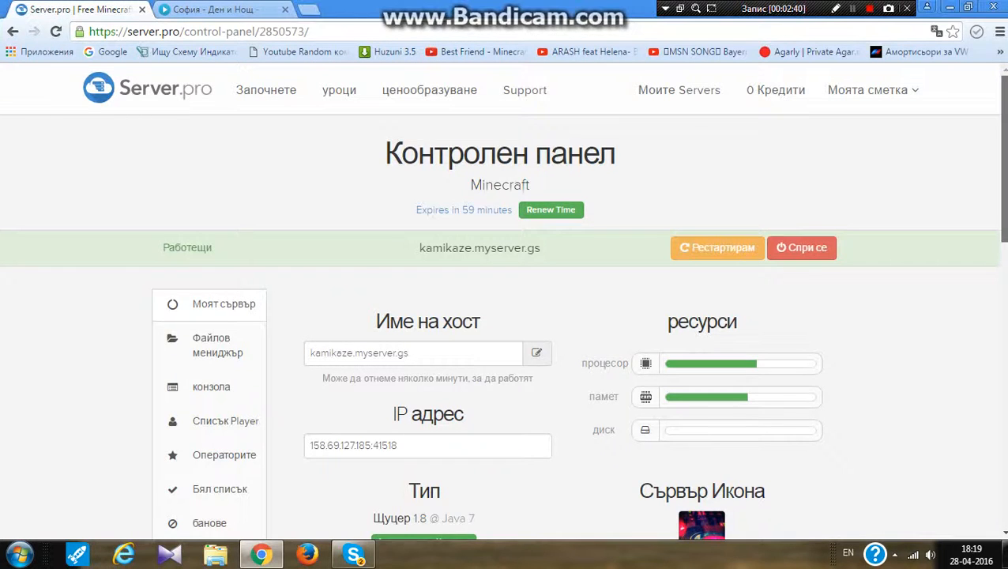
scroll(502, 326, down, 2)
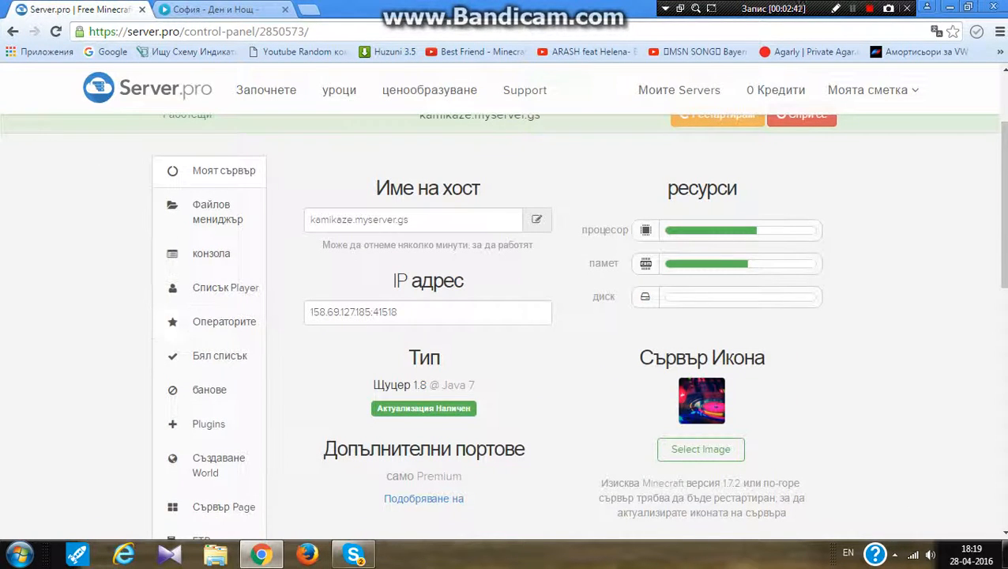
drag(309, 313, 588, 313)
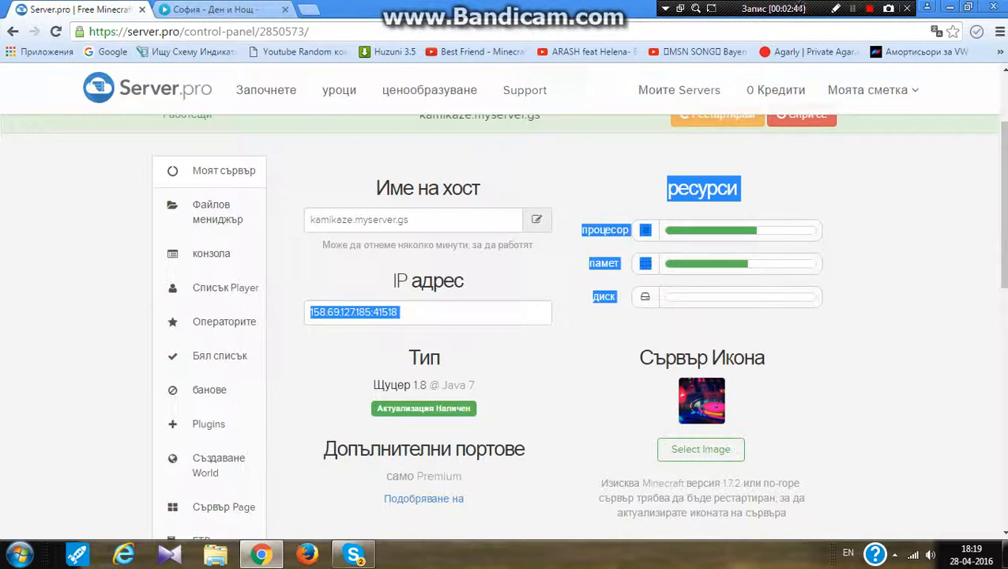
click(589, 316)
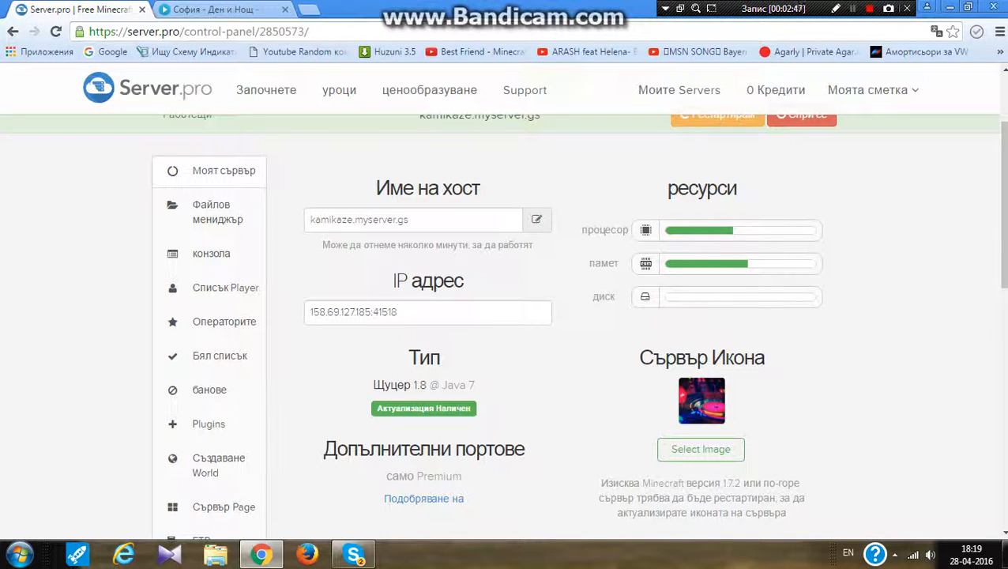
Set the server's difficulty to Hard in the configuration section
scroll(701, 380, down, 1)
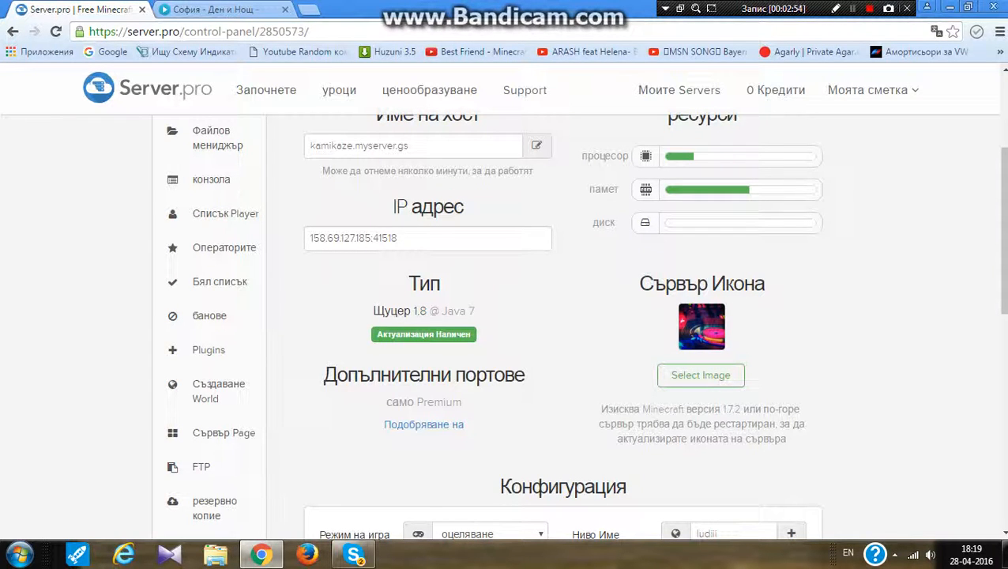
scroll(562, 316, down, 4)
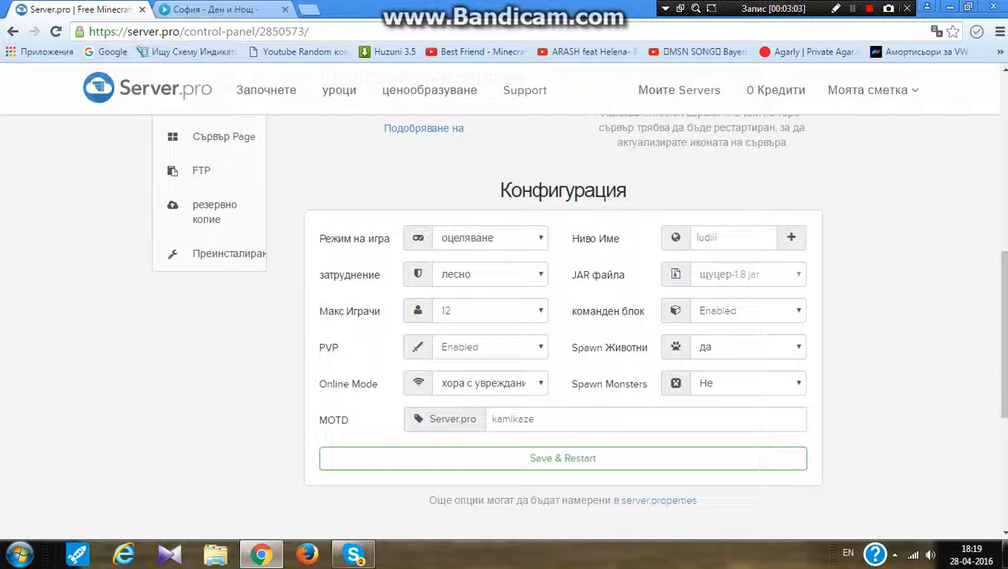
click(490, 275)
click(451, 335)
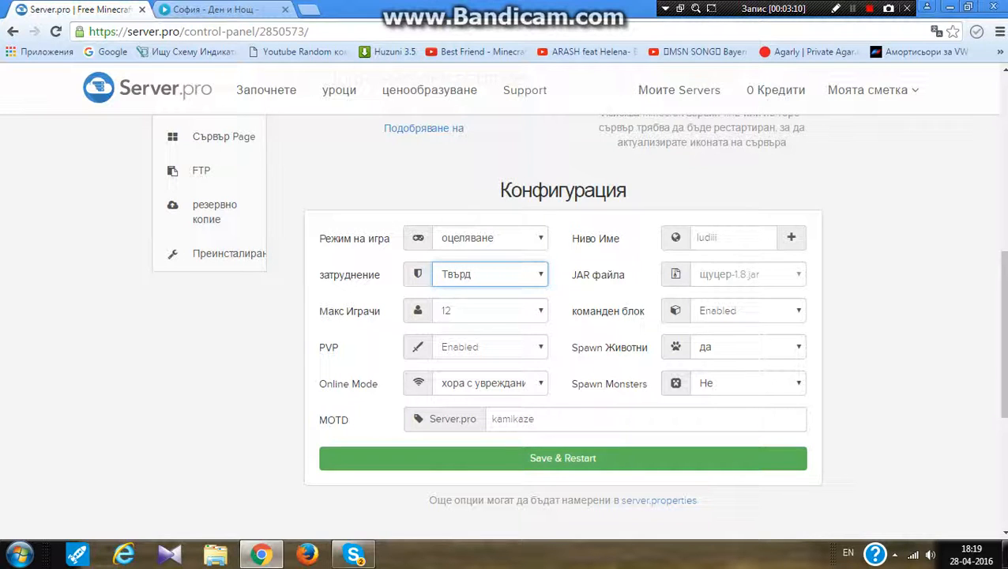
Switch the page from its translation back to the original English
drag(418, 347, 418, 383)
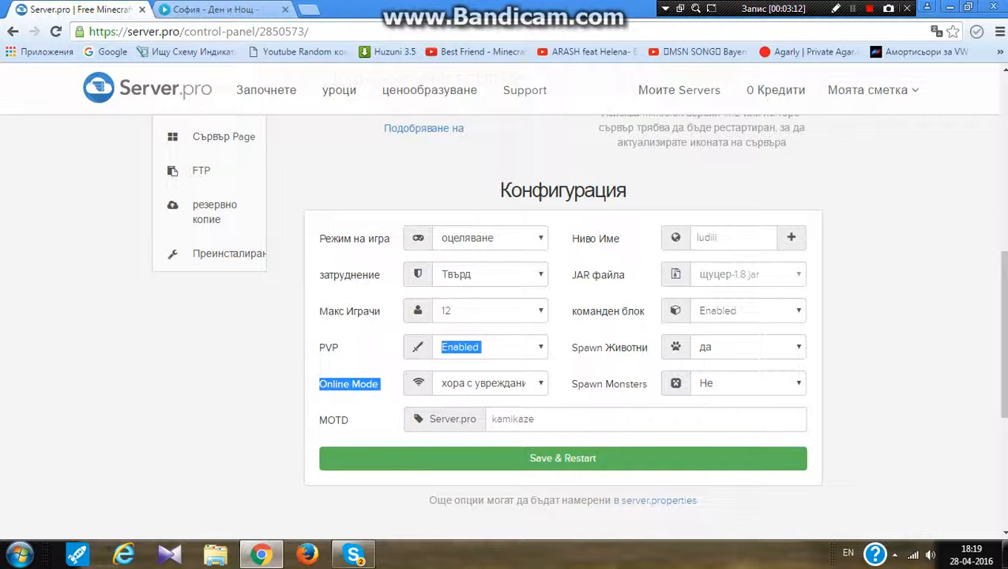
click(937, 31)
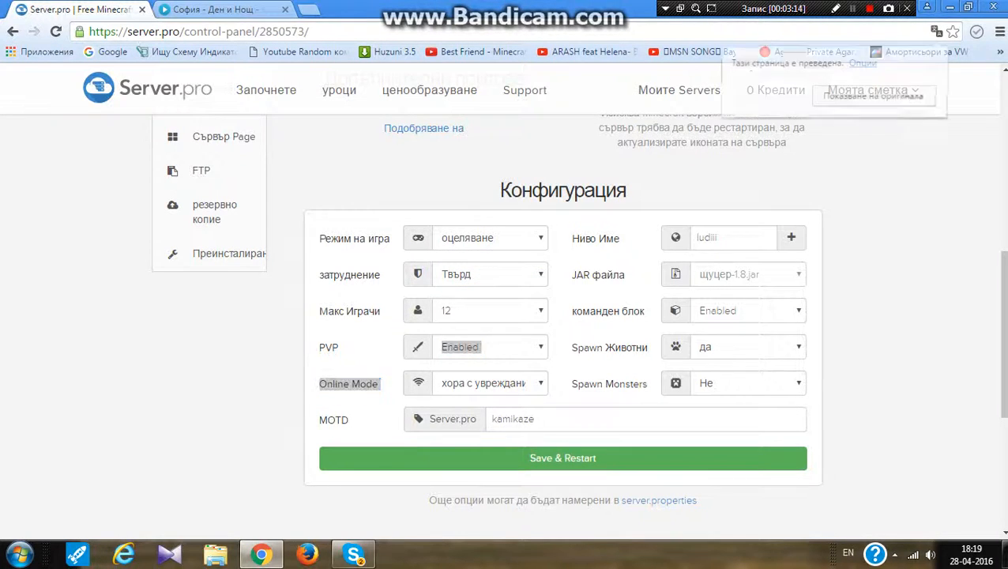
click(874, 95)
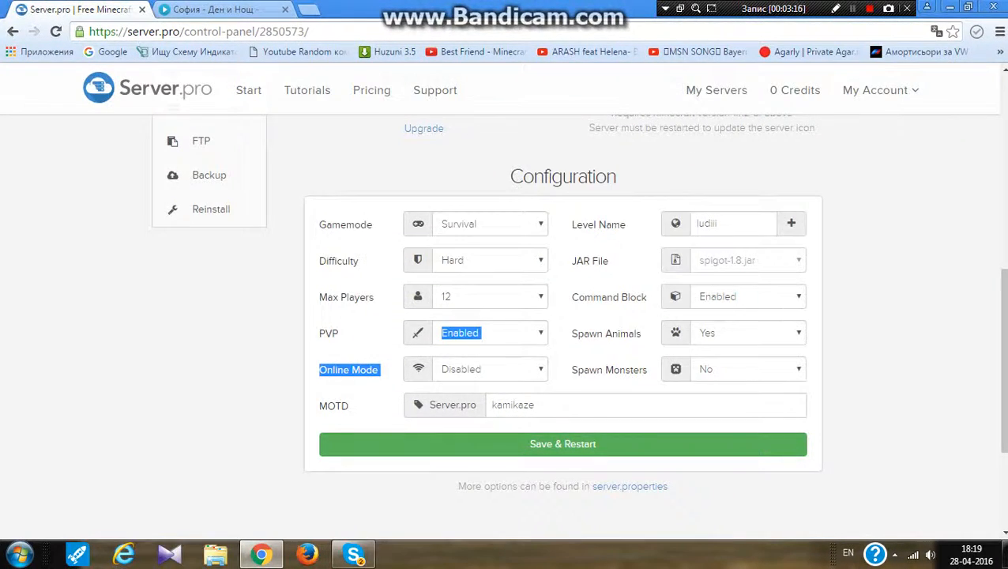
Try switching Online Mode between Enabled and Disabled
click(490, 369)
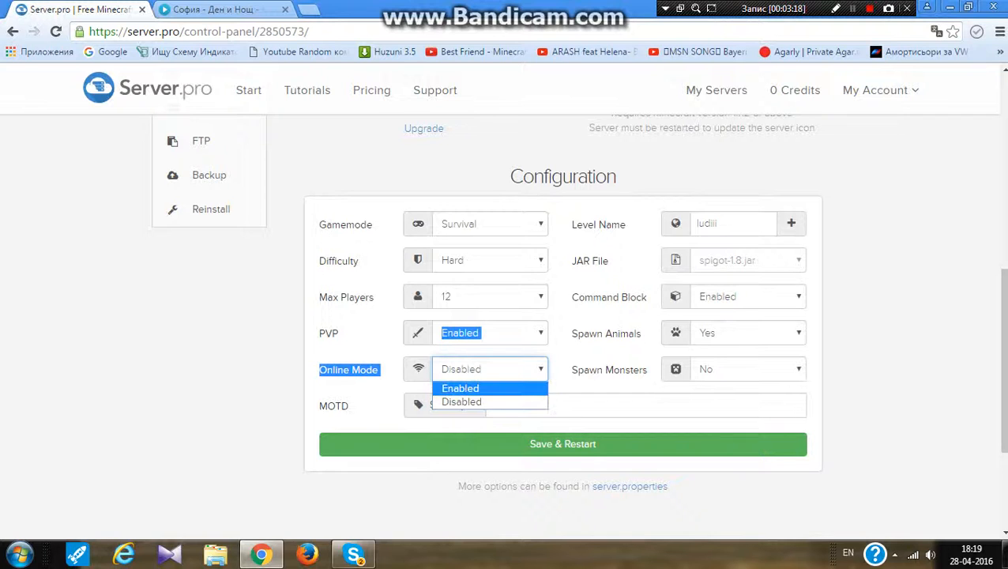
key(Return)
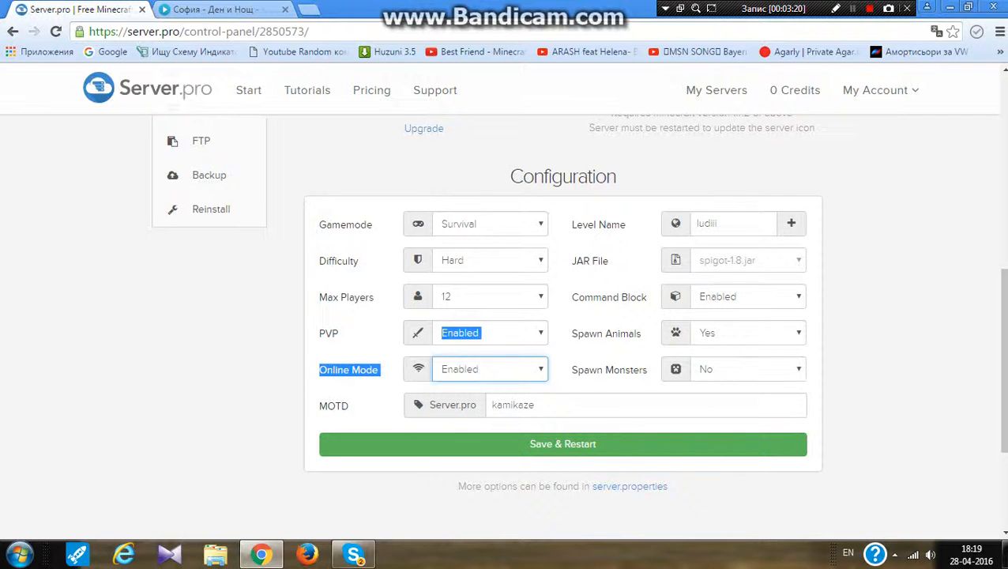
click(490, 369)
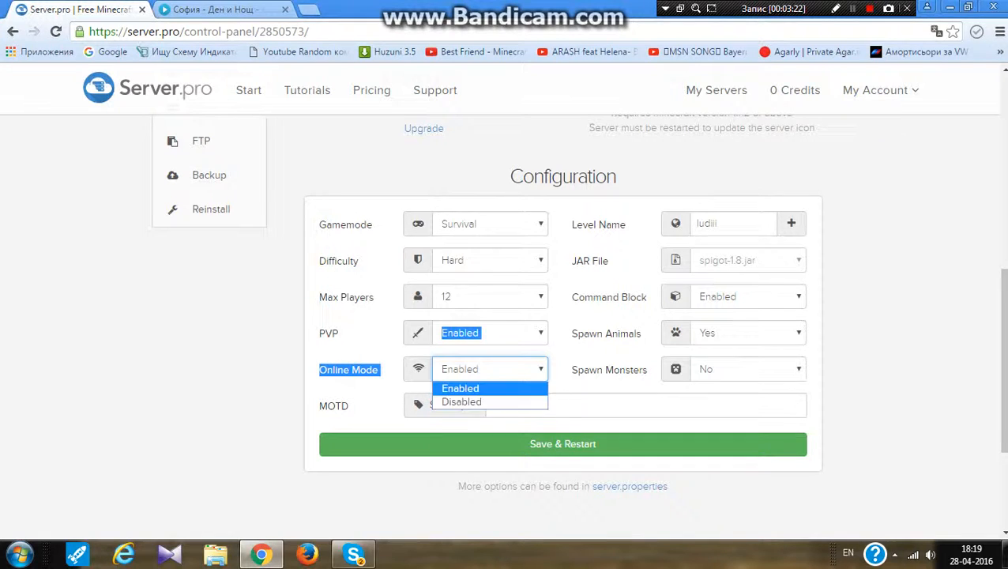
key(Return)
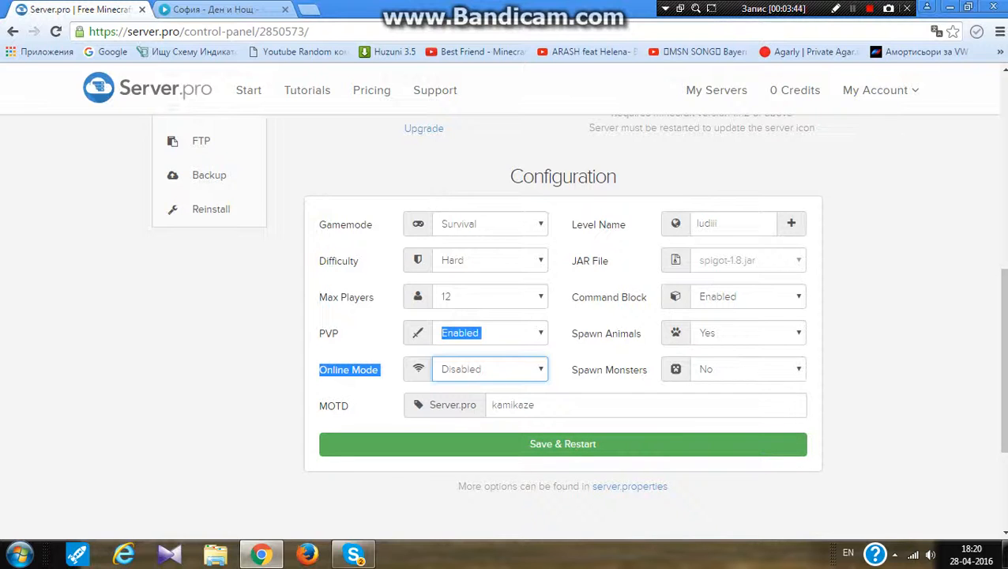
click(490, 369)
click(488, 389)
click(490, 369)
click(489, 369)
click(490, 369)
click(488, 402)
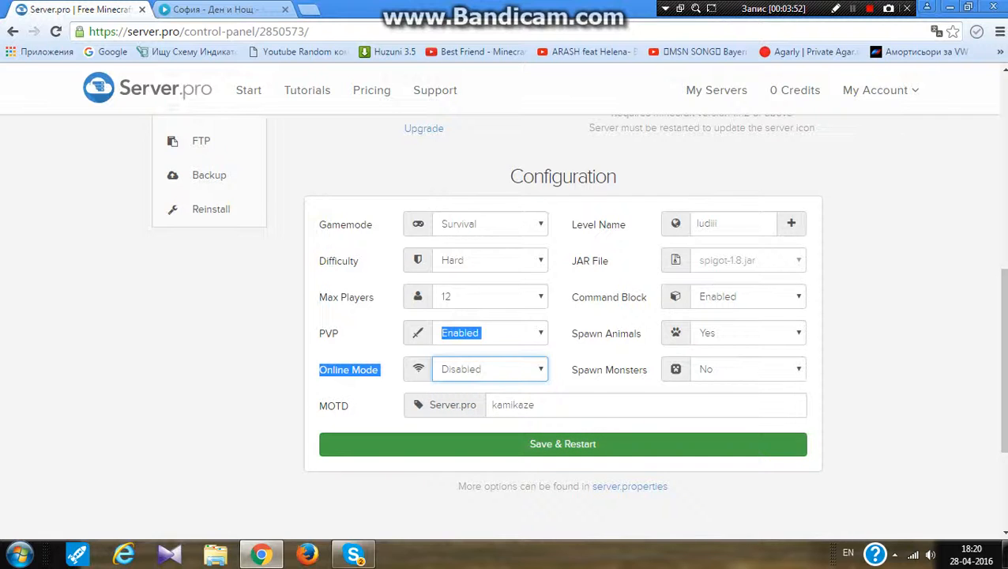
Save the configuration and restart the server
click(563, 444)
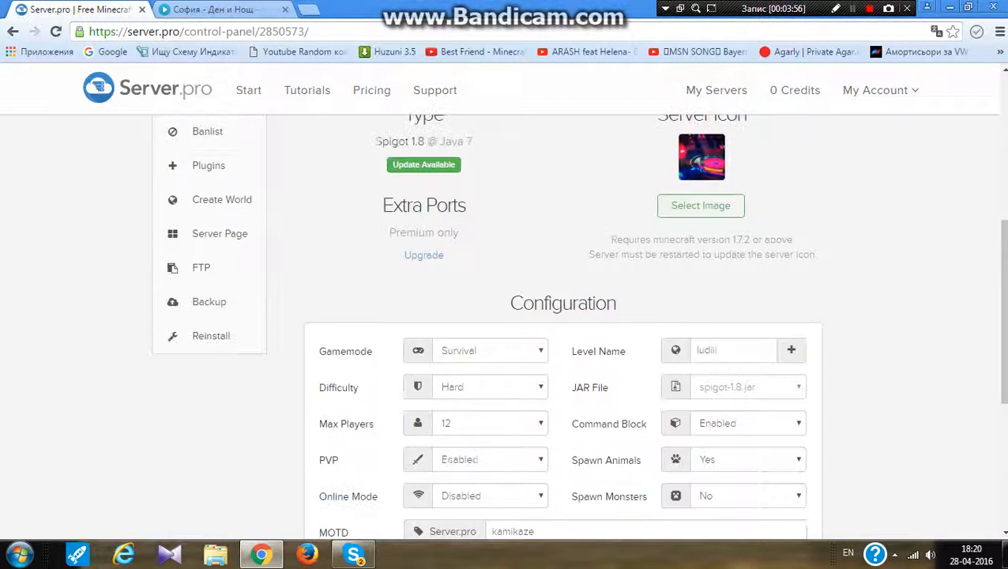
scroll(563, 332, down, 2)
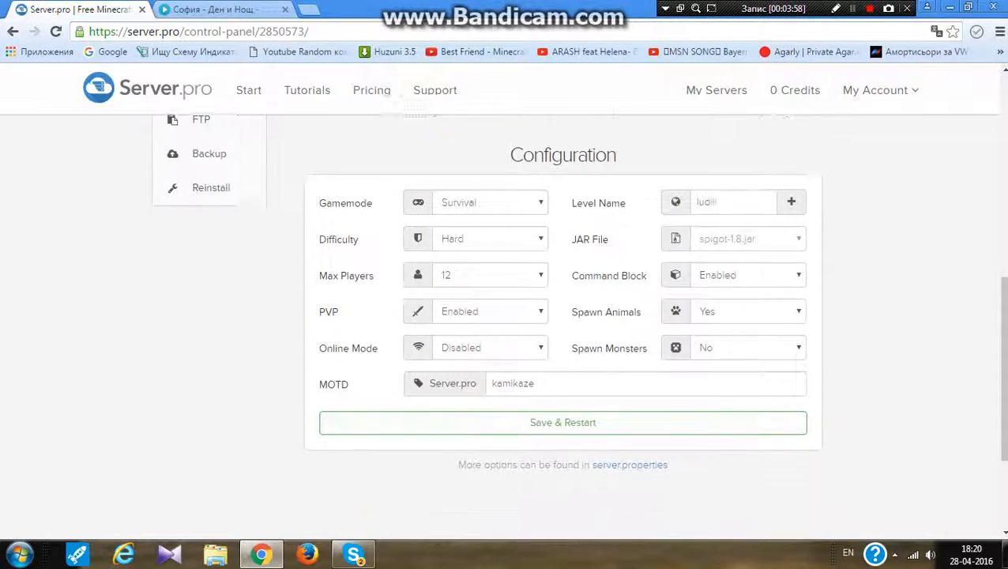
scroll(563, 332, up, 7)
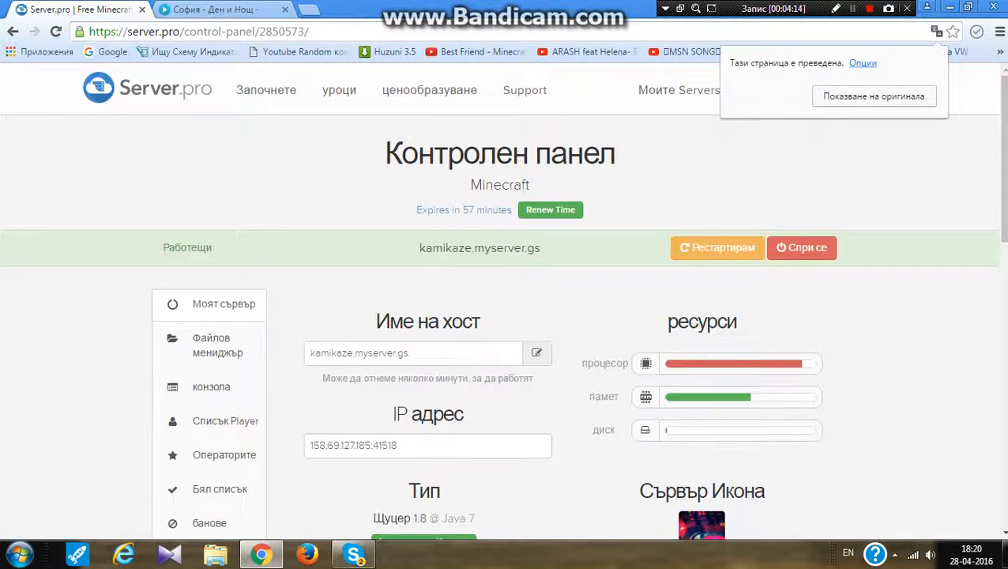
Renew the server's time by entering the captcha verification text
click(550, 209)
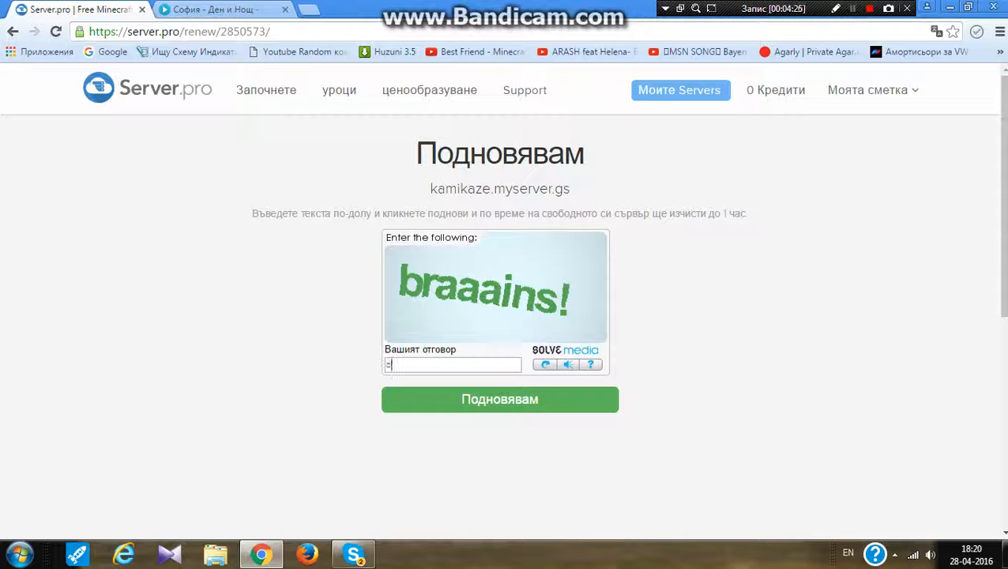
text(raaains)
key(Return)
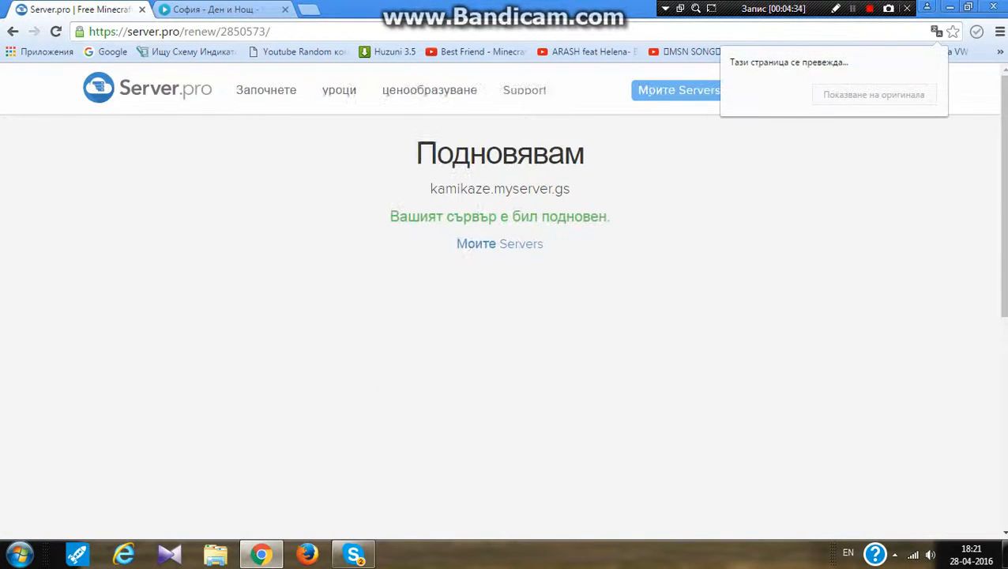
Return to My Servers and open the kamikaze.myserver.gs server's control panel
click(500, 243)
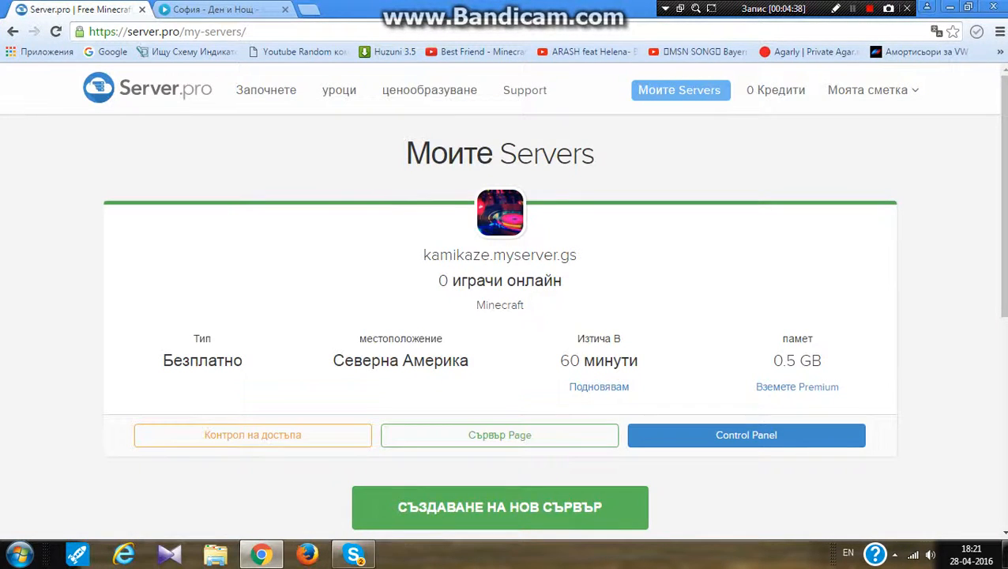
click(499, 507)
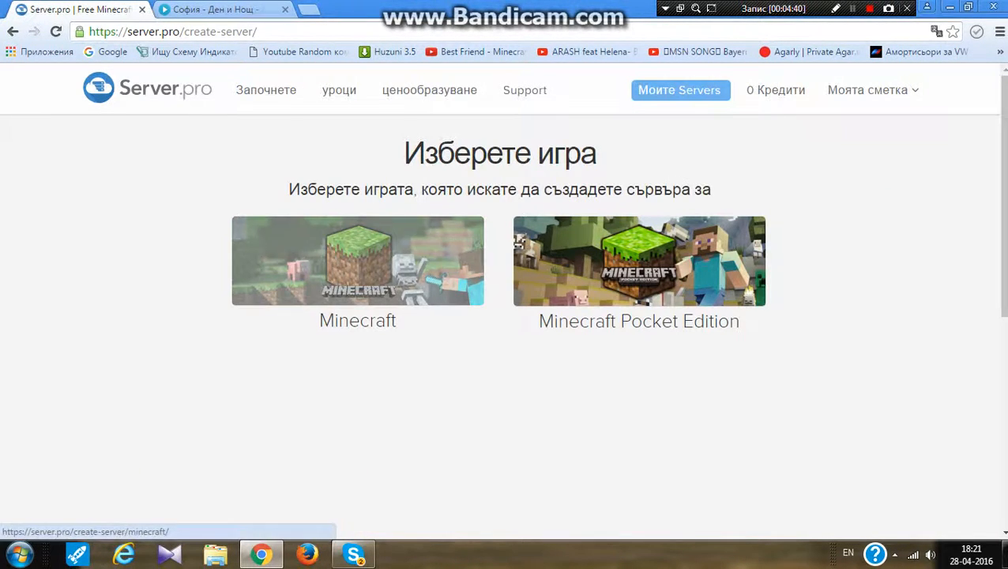
click(682, 90)
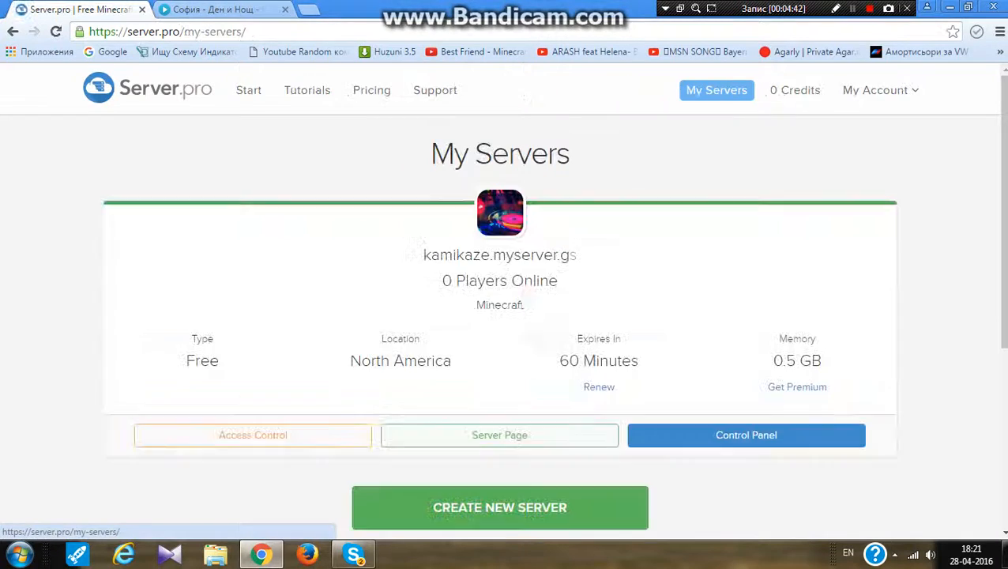
click(746, 434)
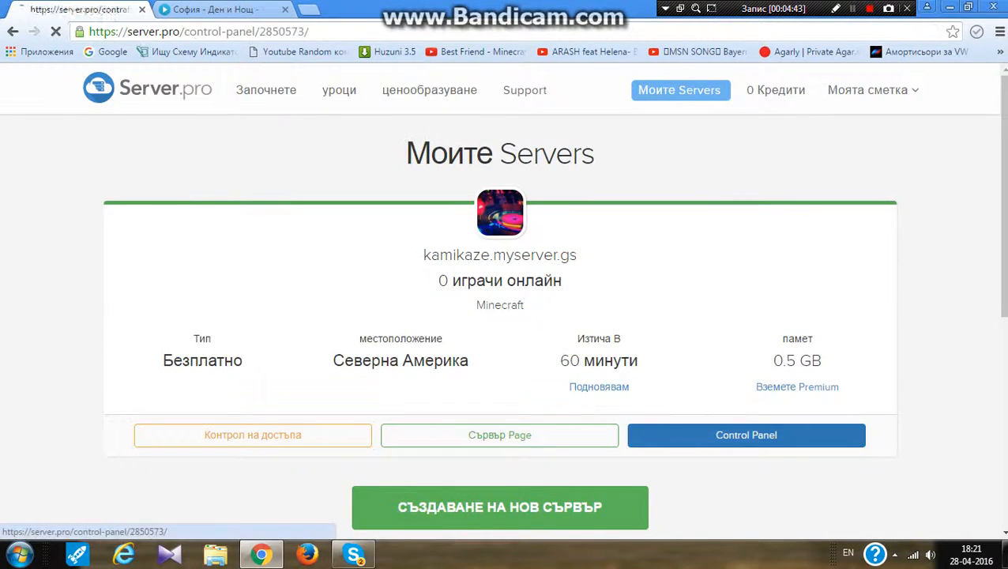
Open the server console and read through its startup log
scroll(506, 316, down, 3)
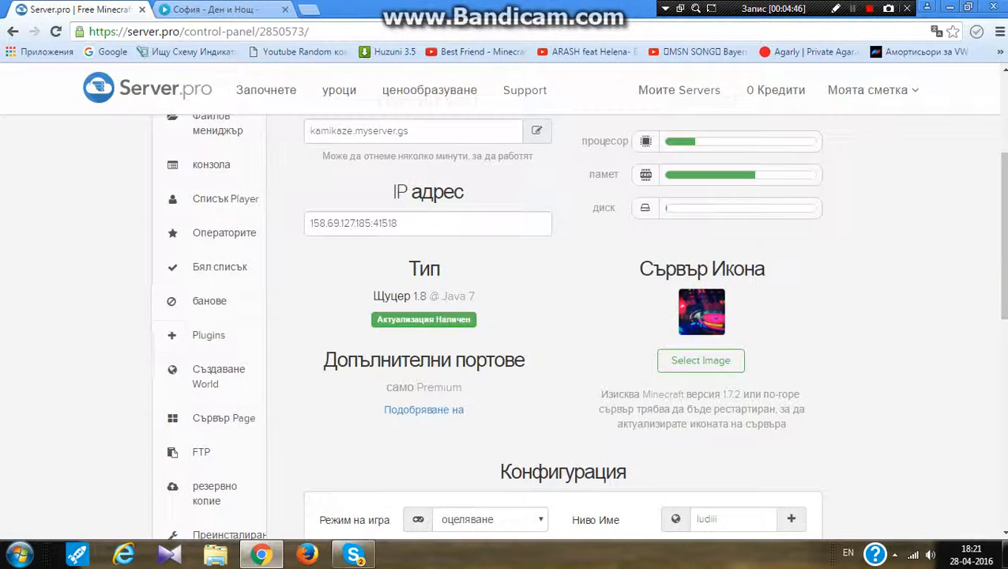
scroll(506, 316, up, 2)
click(211, 313)
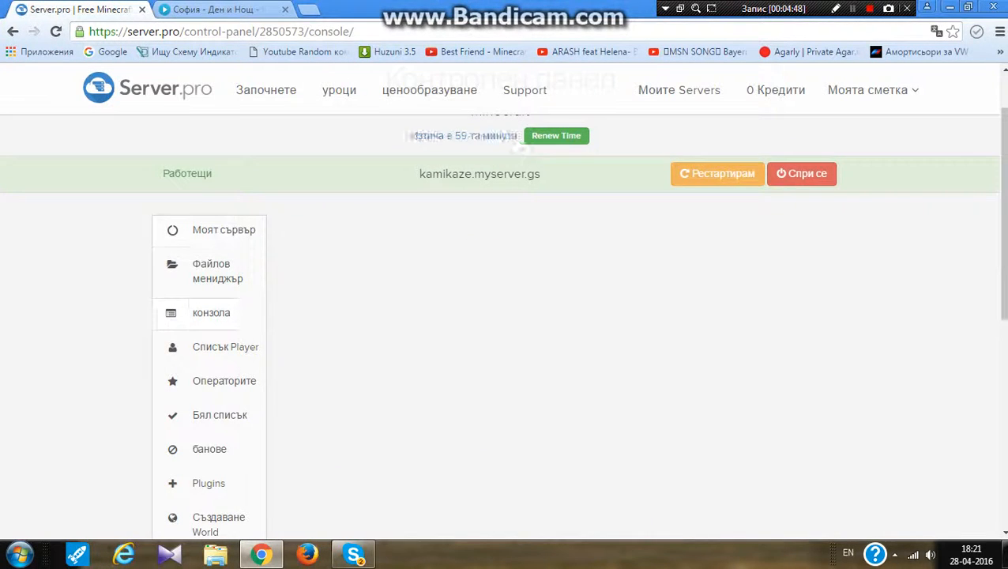
scroll(506, 316, down, 3)
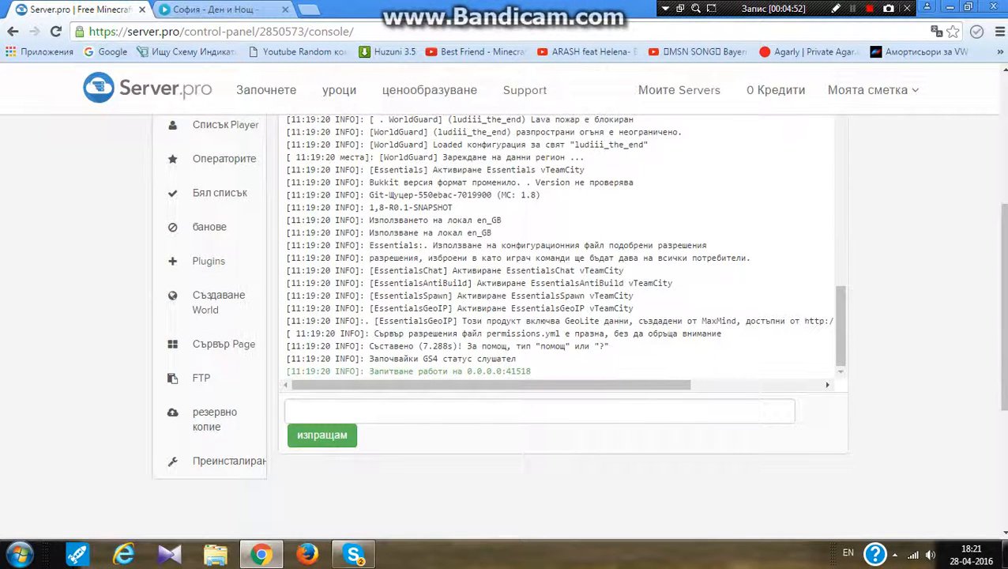
scroll(562, 316, up, 10)
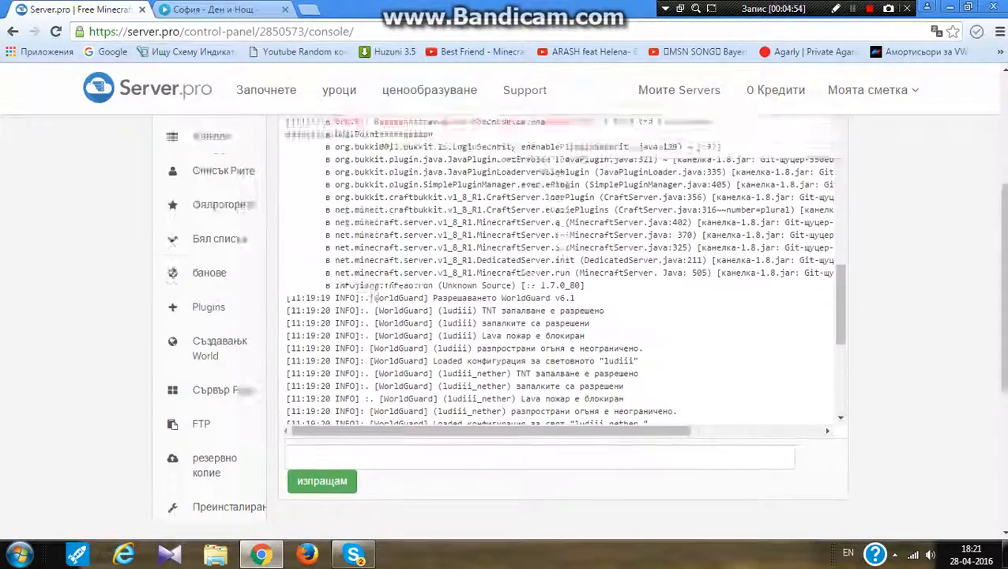
scroll(561, 347, down, 12)
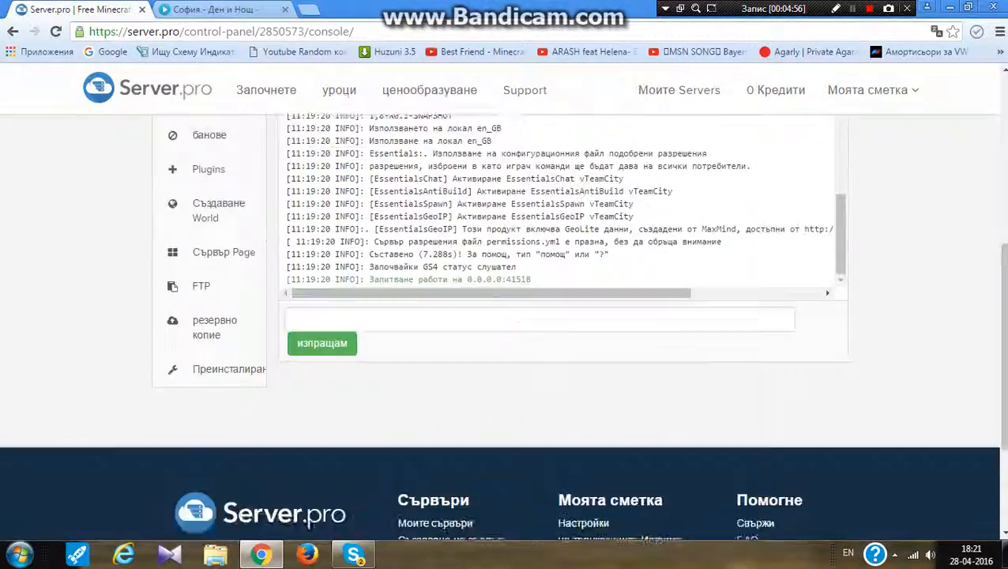
scroll(561, 316, up, 10)
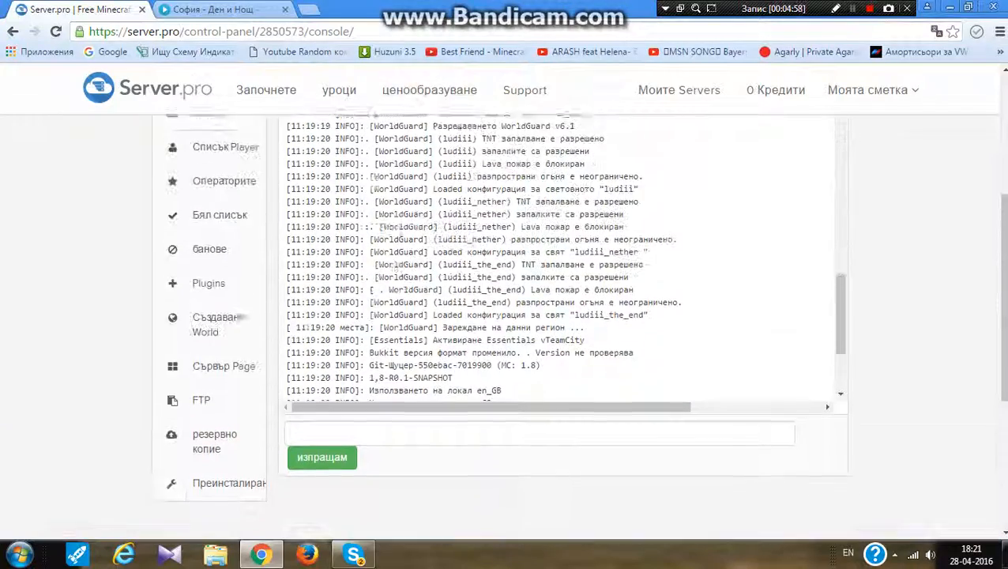
scroll(561, 395, down, 1)
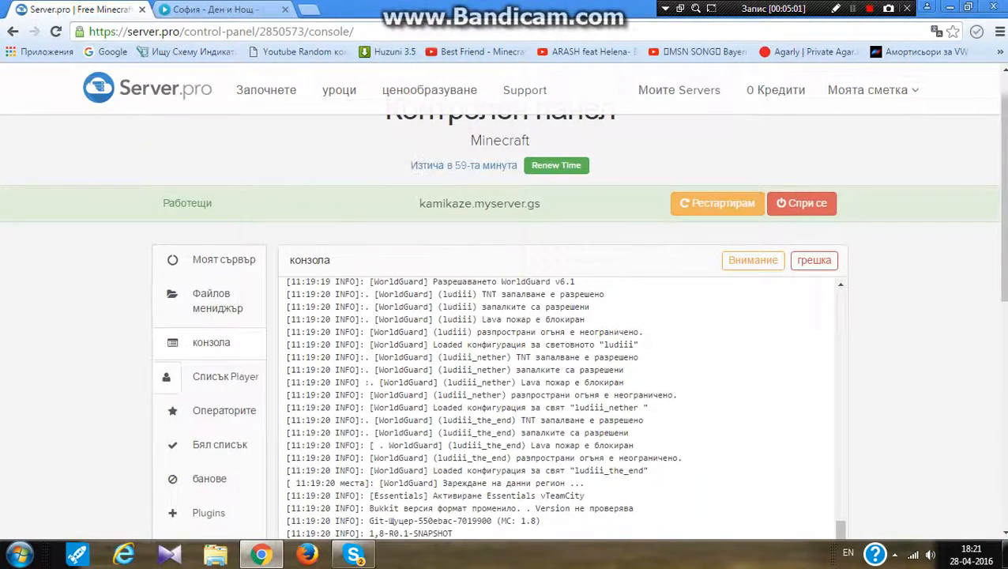
Check the online player list and then the server's operators list
click(226, 377)
scroll(561, 348, up, 1)
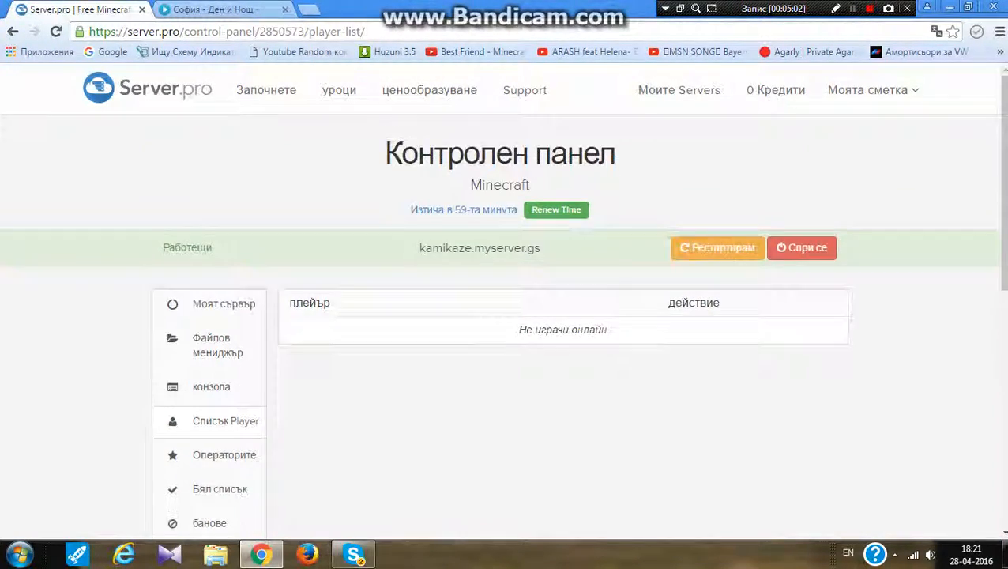
scroll(561, 348, down, 2)
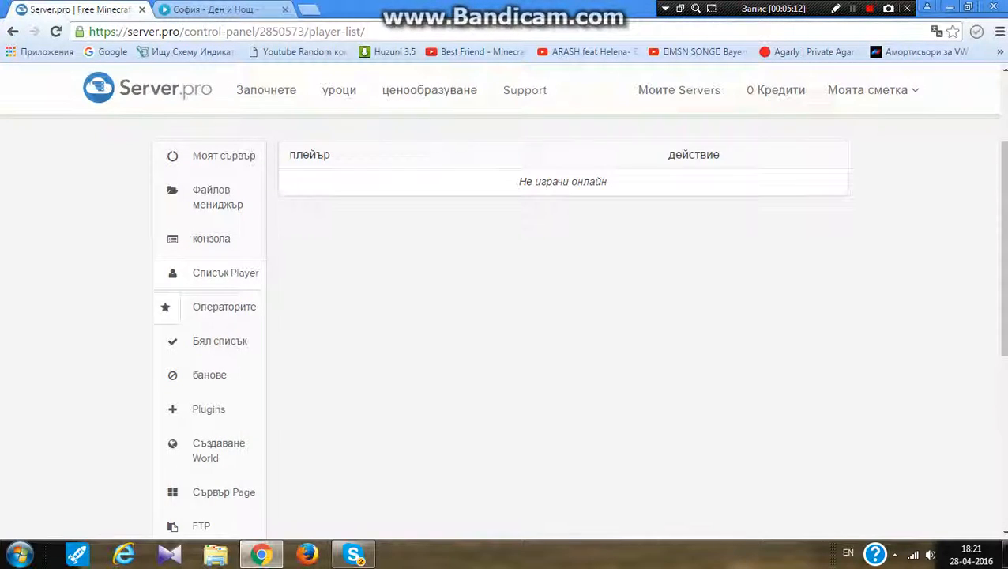
click(169, 307)
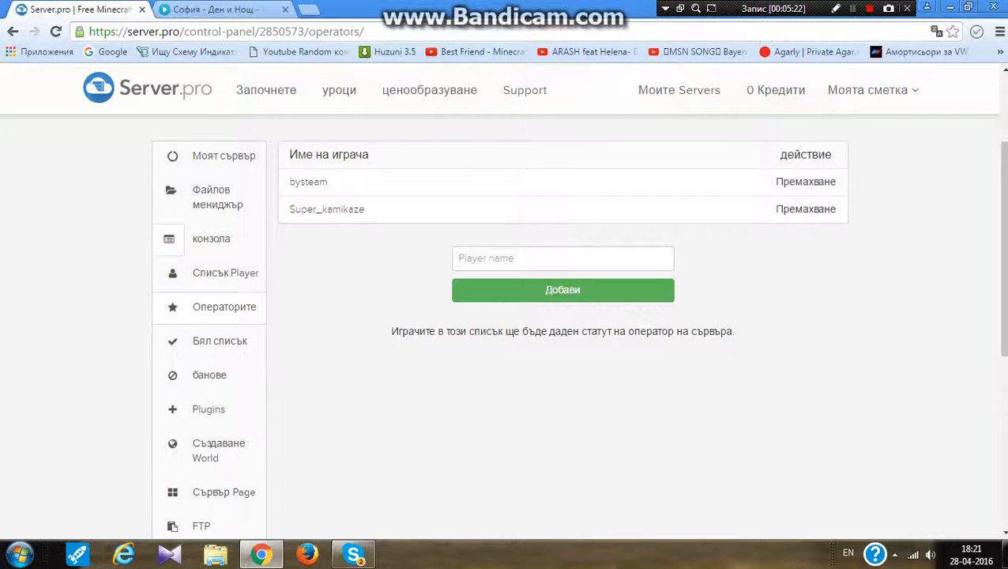
scroll(245, 300, down, 2)
scroll(163, 260, up, 1)
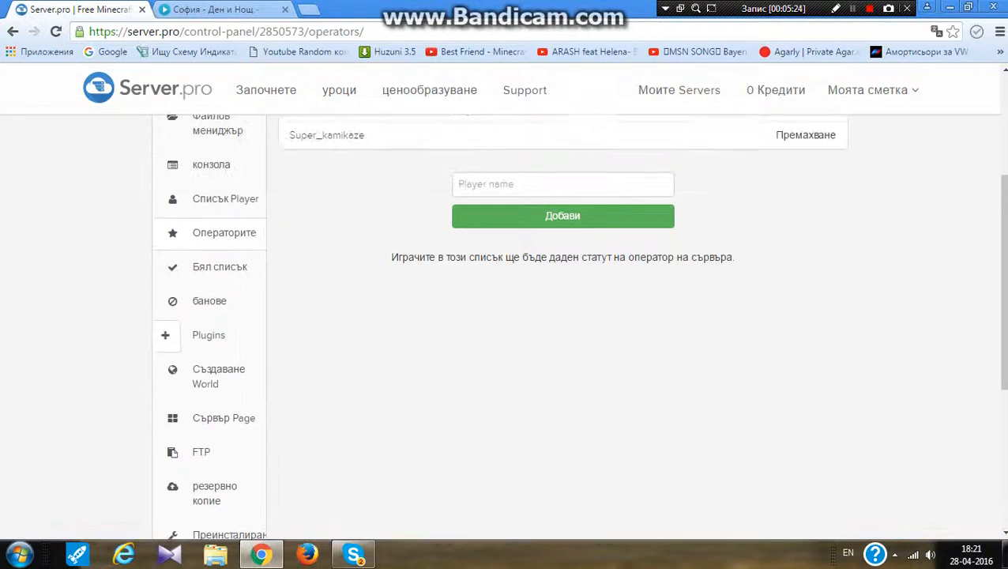
Check the server's whitelist page and then its ban list
click(168, 266)
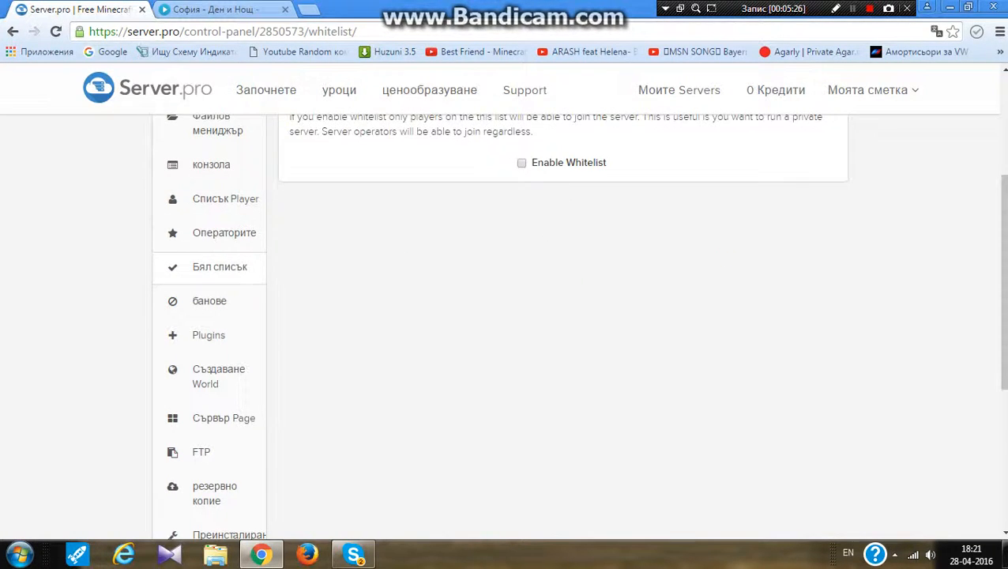
scroll(502, 316, up, 2)
scroll(198, 316, down, 2)
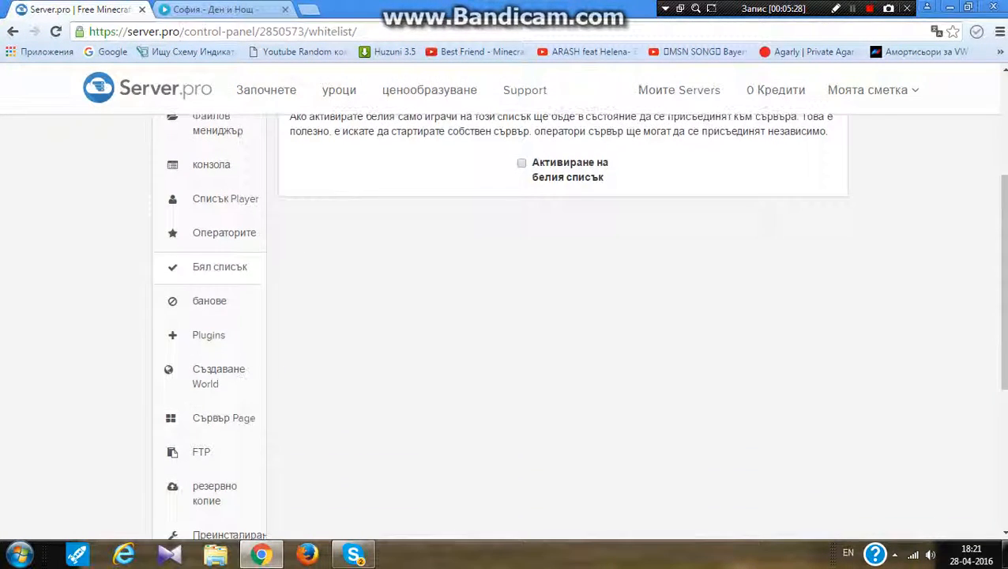
click(171, 301)
scroll(502, 316, up, 3)
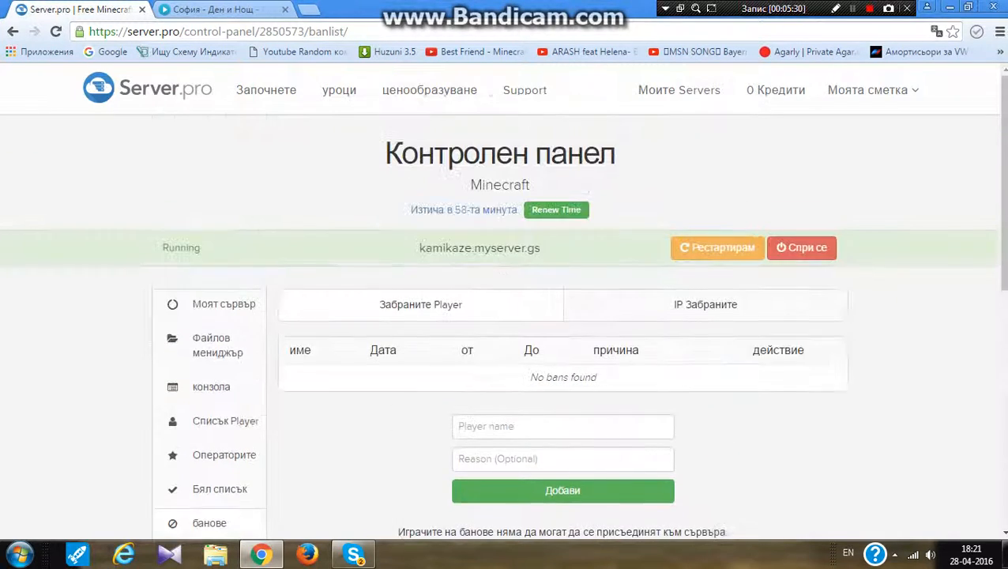
scroll(503, 316, down, 2)
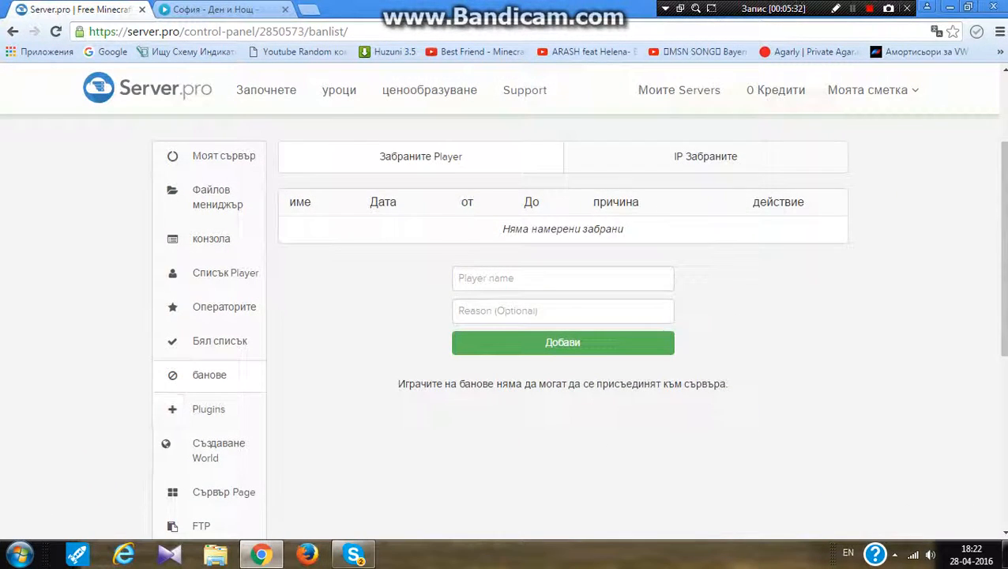
Open the Plugins section and view the list of installed plugins
click(171, 407)
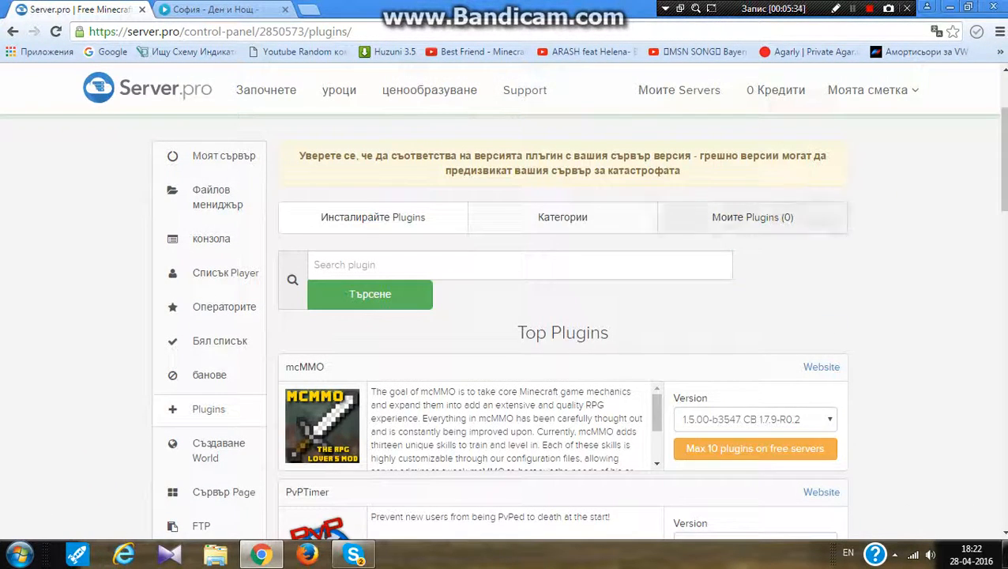
click(753, 217)
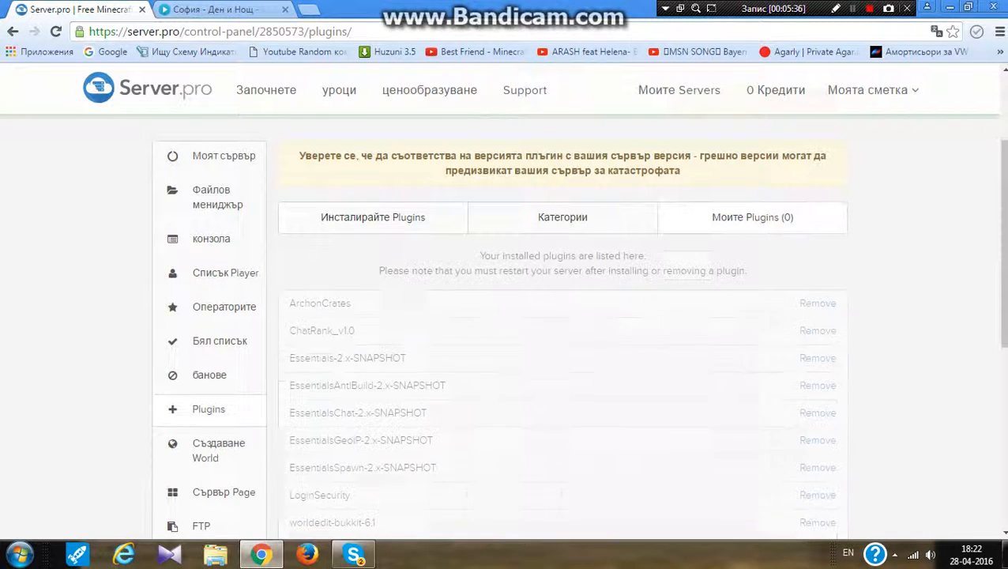
scroll(562, 316, down, 2)
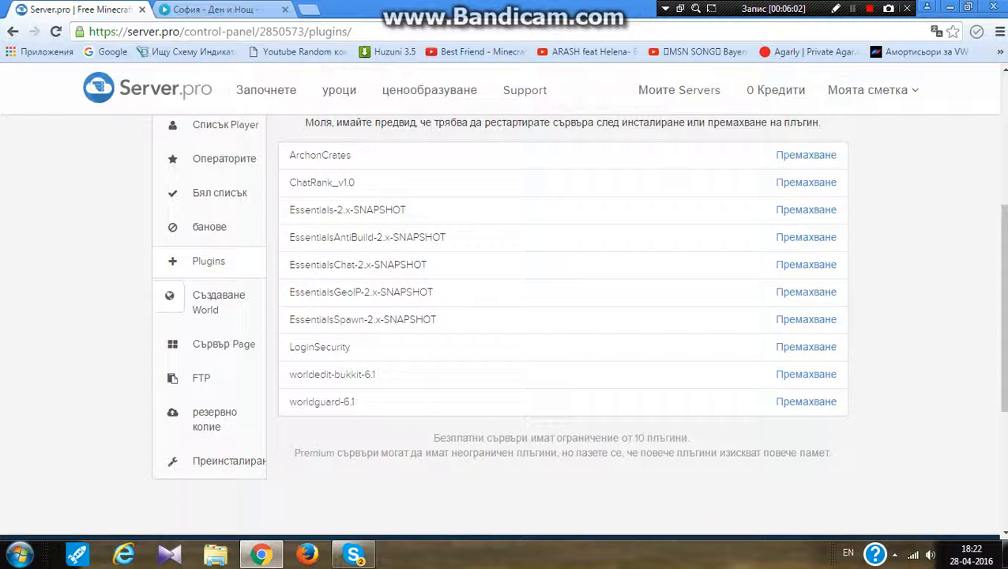
Look over the Create World settings and then the Server Page settings
click(218, 302)
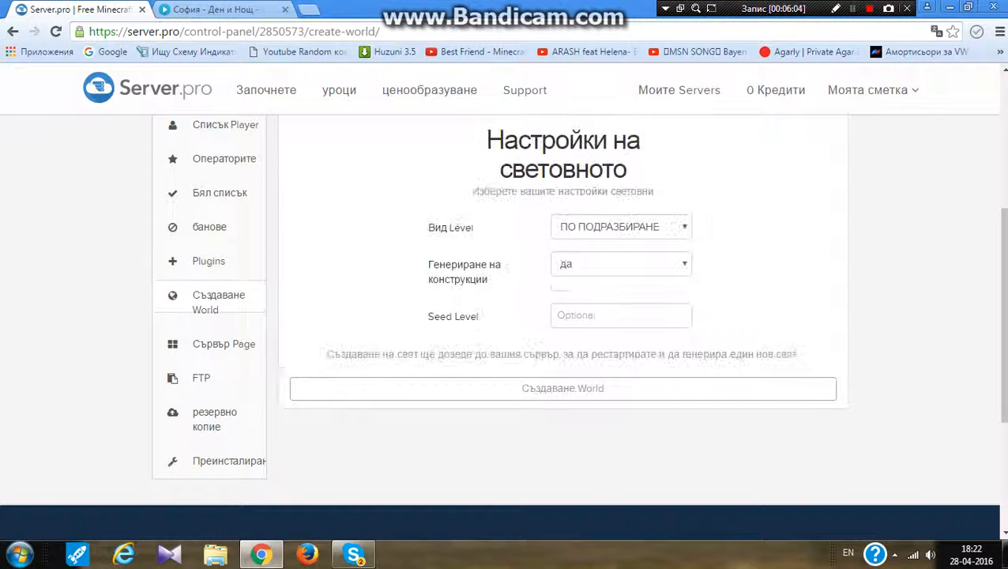
scroll(503, 326, up, 2)
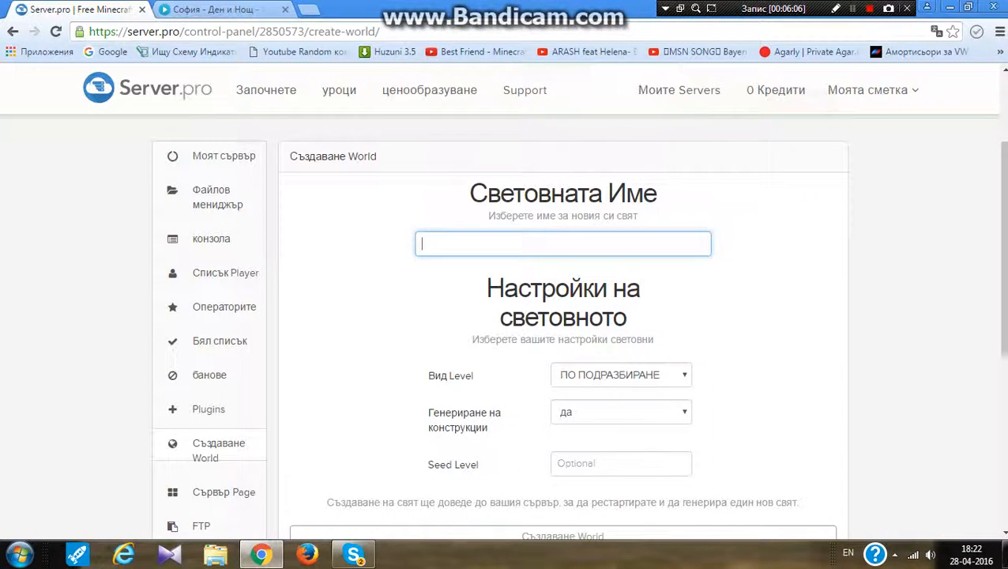
scroll(503, 326, down, 2)
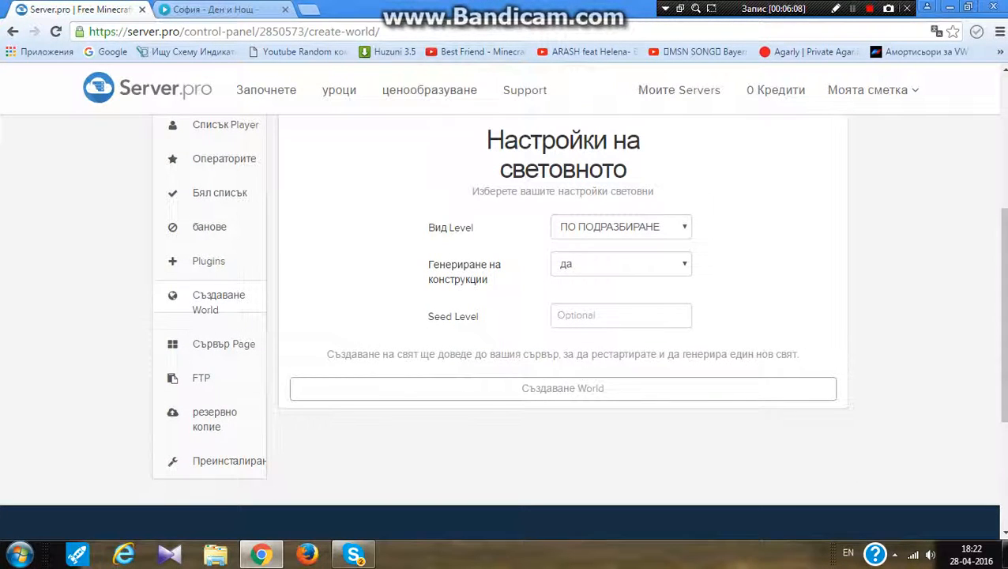
click(168, 344)
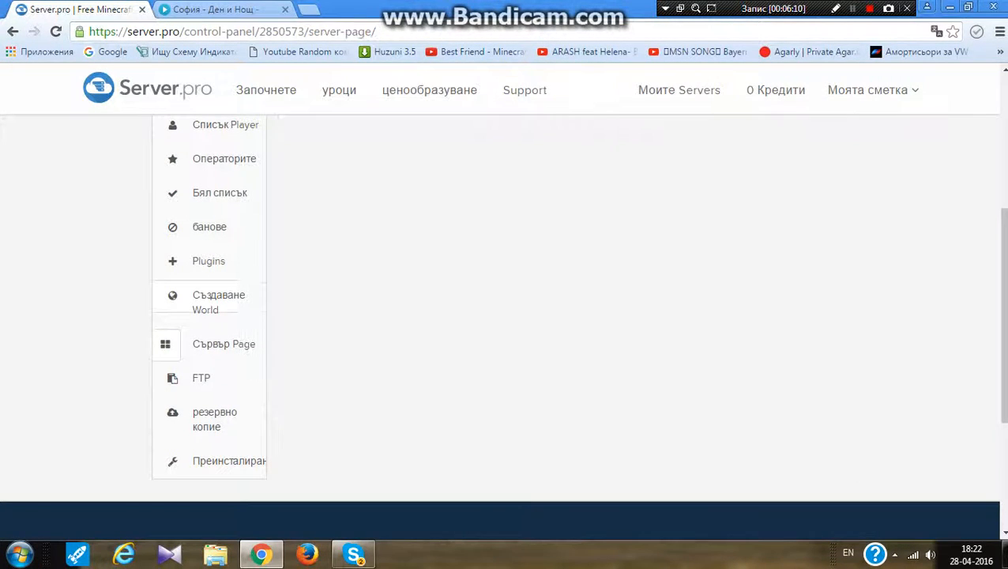
scroll(503, 326, up, 2)
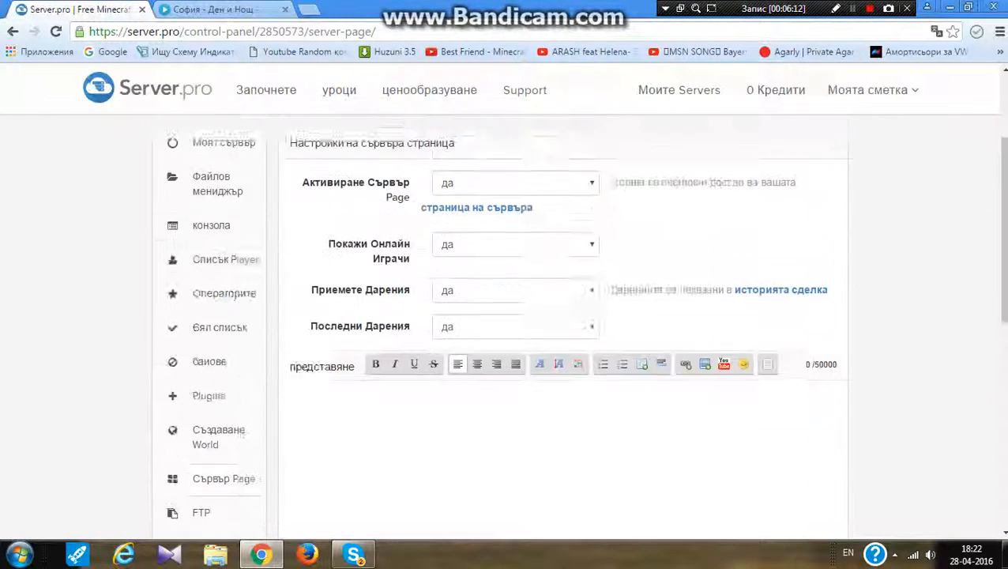
scroll(502, 326, down, 3)
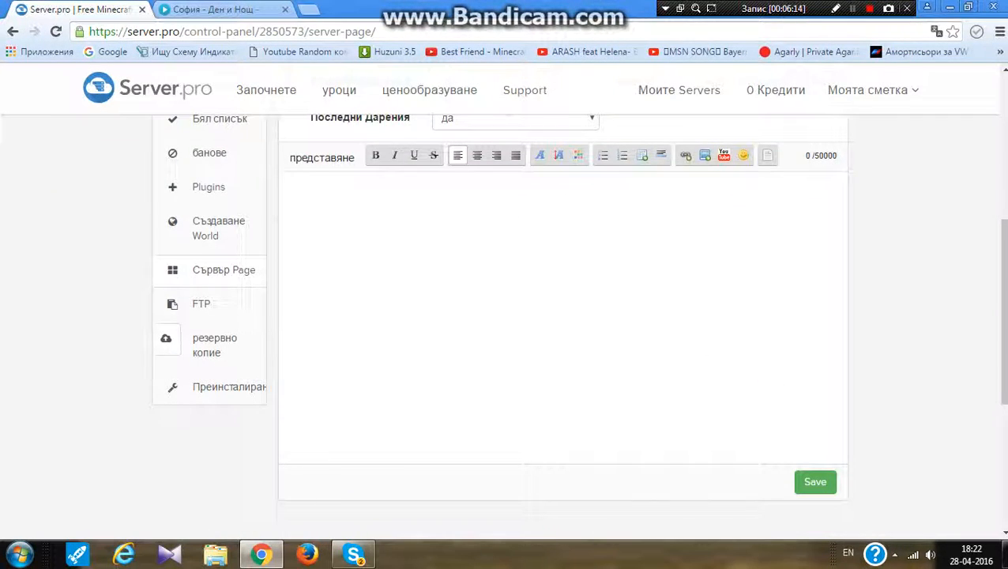
View the FTP connection details, then open the backup page
click(169, 305)
scroll(503, 325, up, 5)
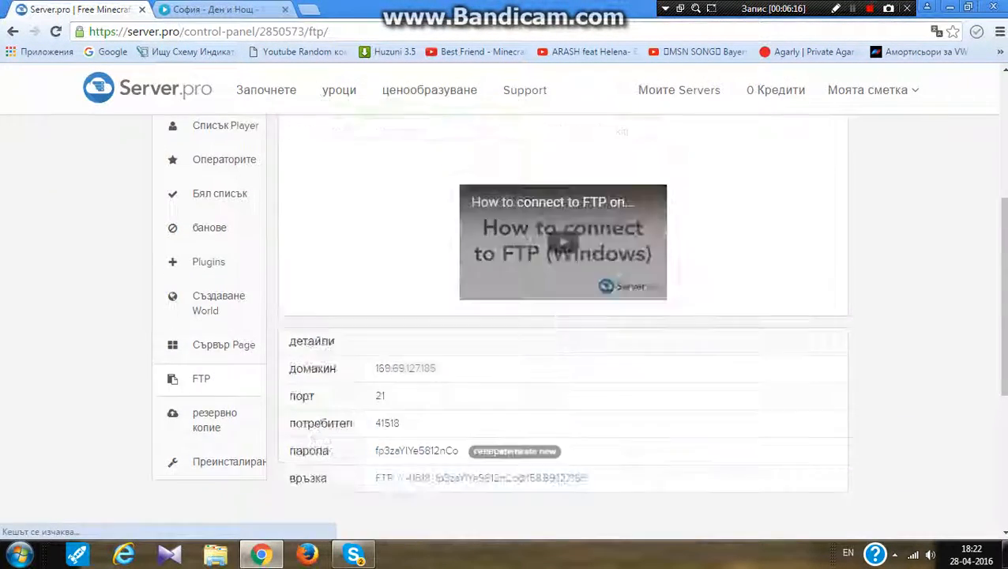
scroll(503, 326, down, 2)
scroll(503, 326, down, 4)
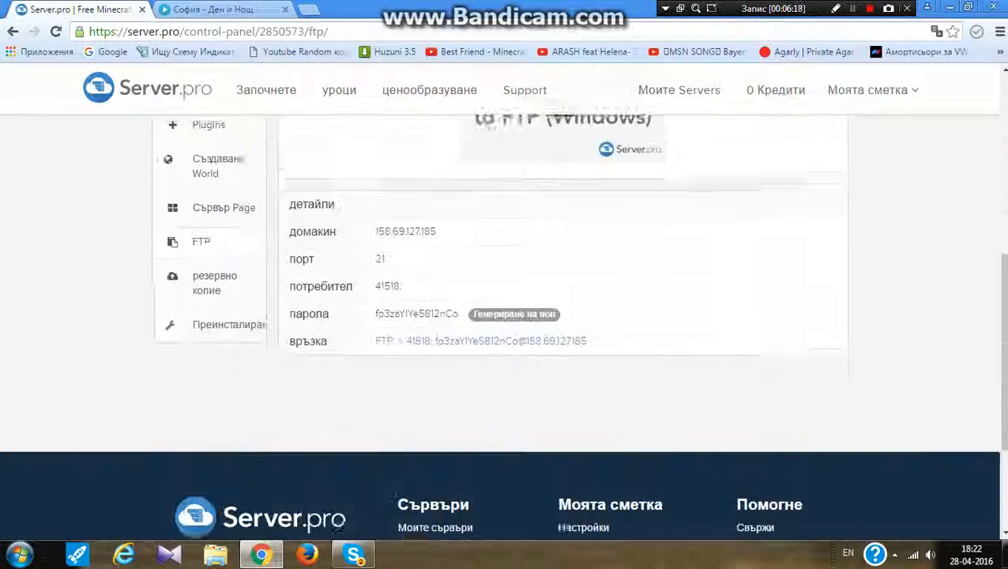
click(168, 265)
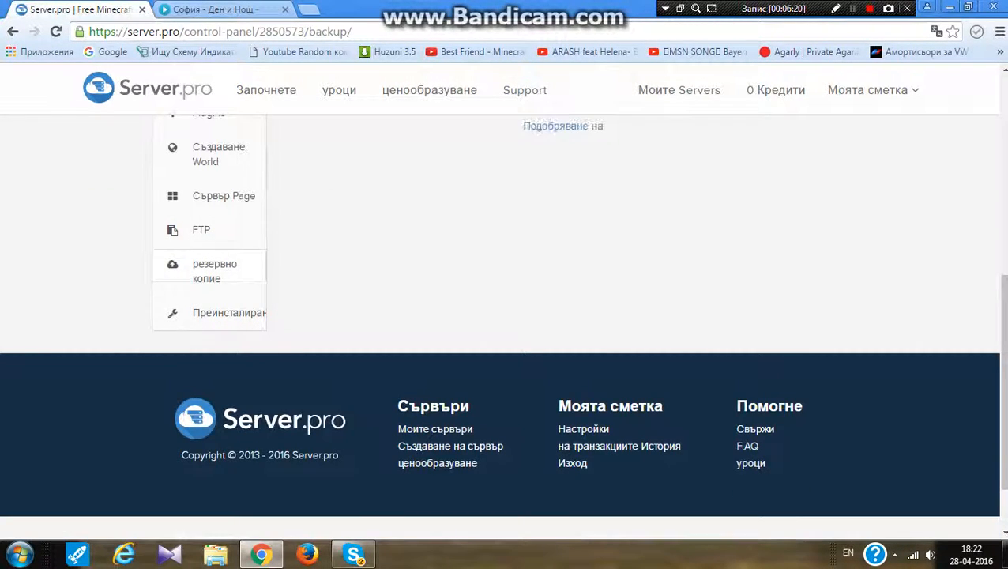
scroll(502, 325, up, 4)
scroll(503, 326, down, 3)
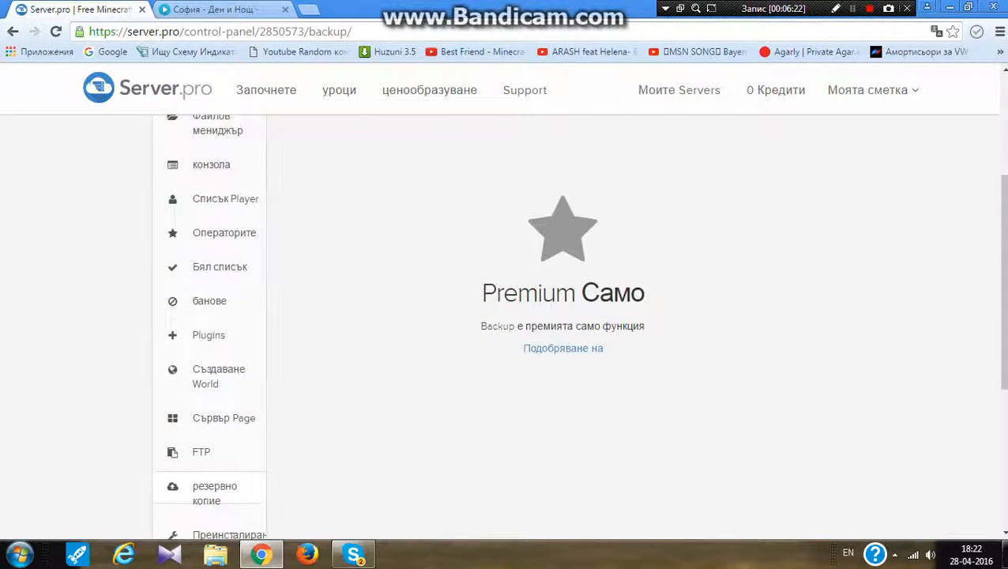
Open the Reinstall page and review its server type, Java version and file removal options
click(198, 388)
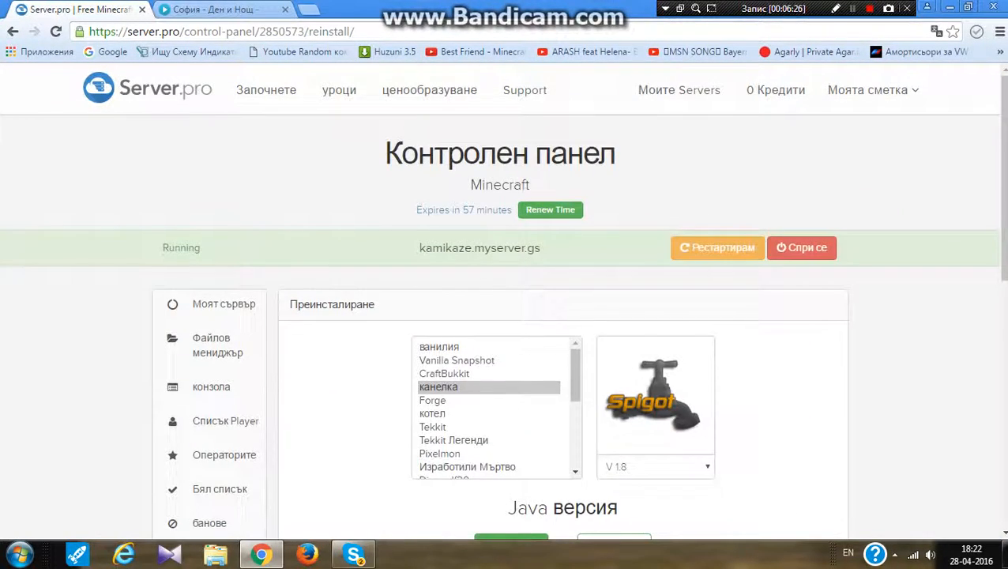
scroll(490, 407, down, 8)
scroll(490, 150, up, 8)
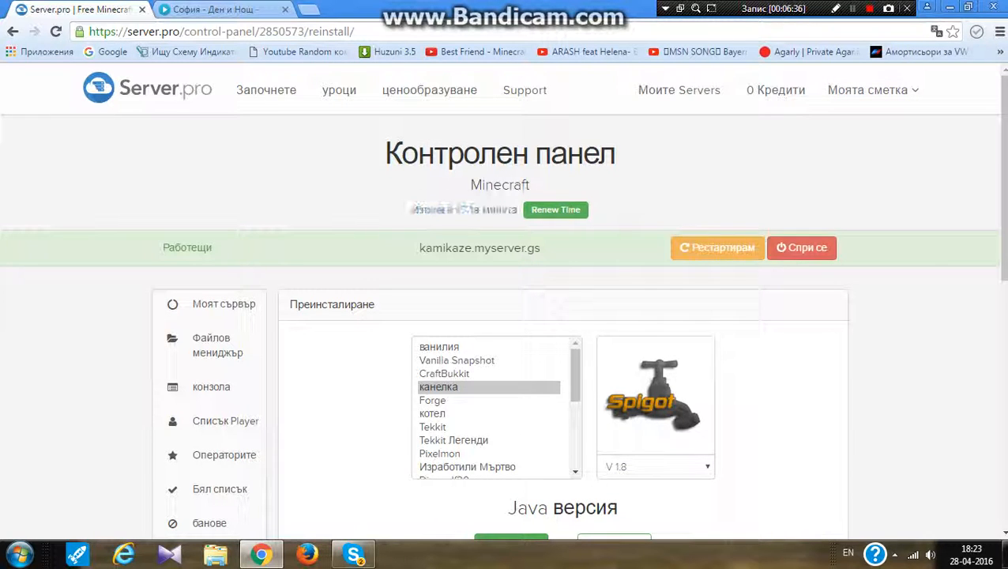
scroll(490, 407, down, 5)
scroll(490, 407, down, 5)
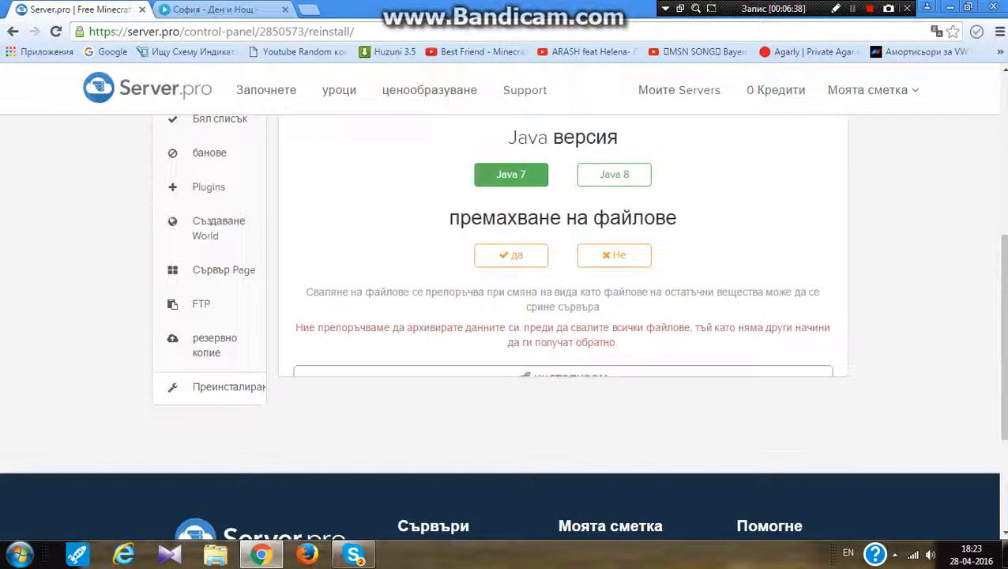